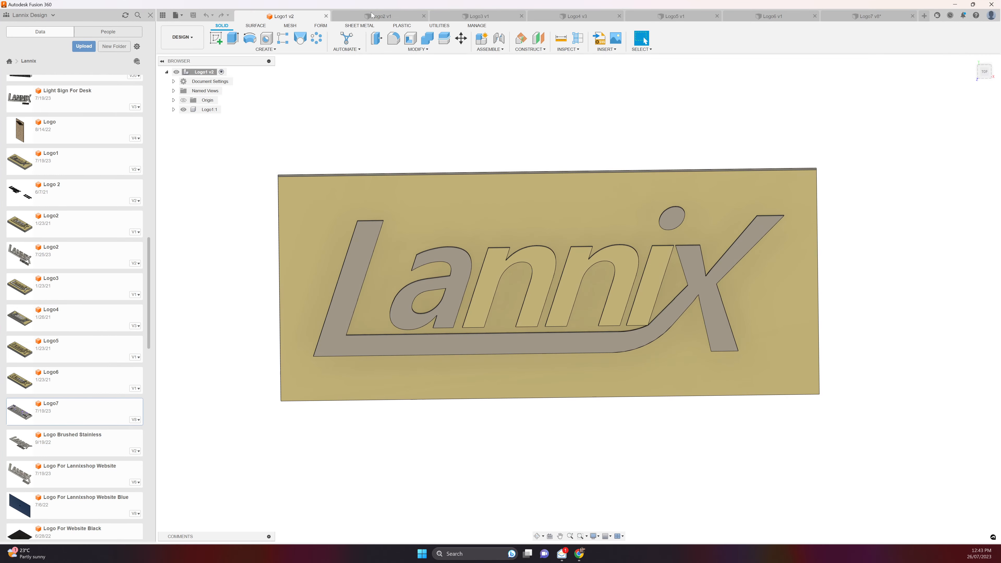
Look through the open logo designs from Logo2 to Logo7 to compare their lettering styles
{"action": "left_click", "coordinate": [371, 15]}
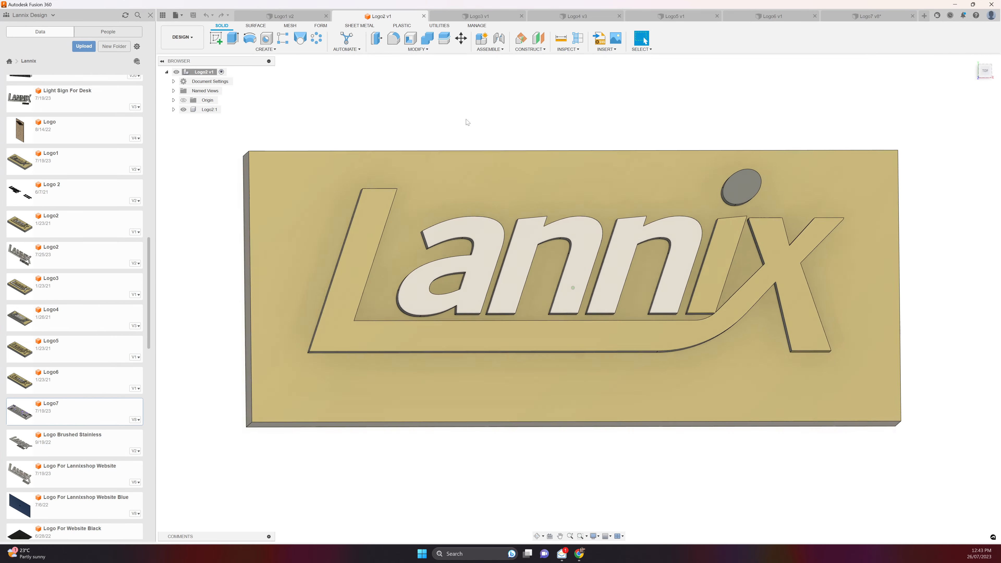
{"action": "left_click", "coordinate": [477, 16]}
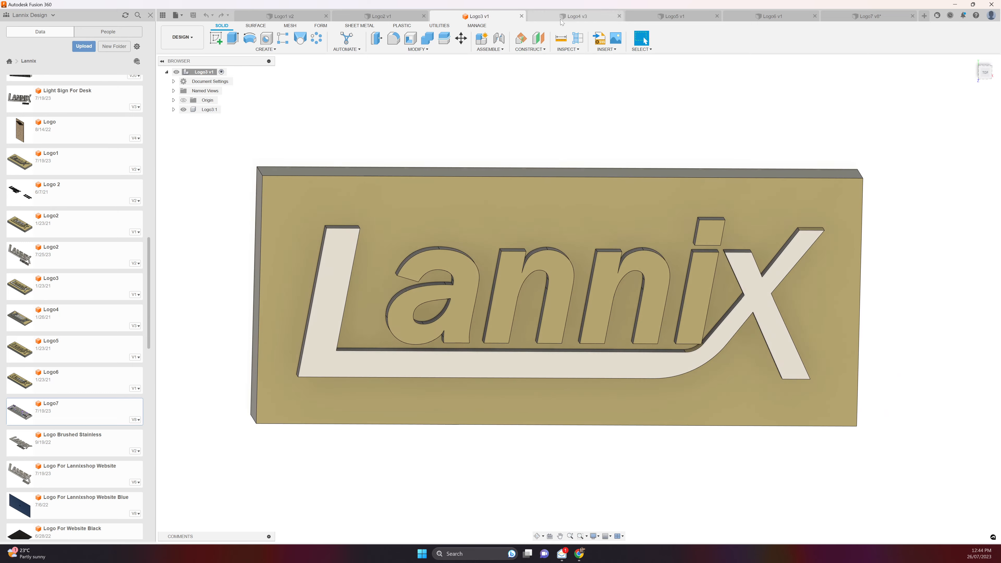
{"action": "left_click", "coordinate": [576, 16]}
{"action": "left_click", "coordinate": [659, 18]}
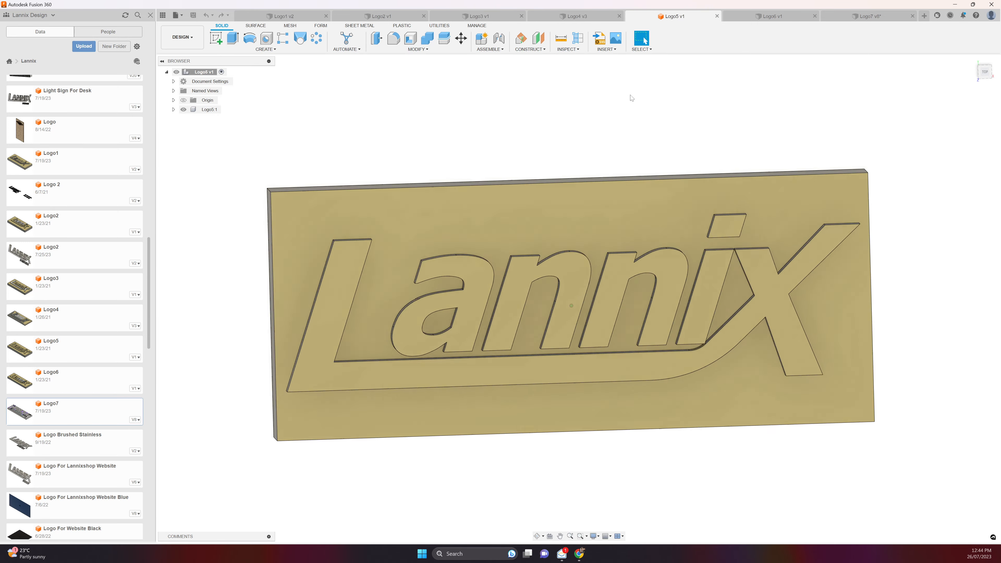
{"action": "left_click", "coordinate": [744, 17]}
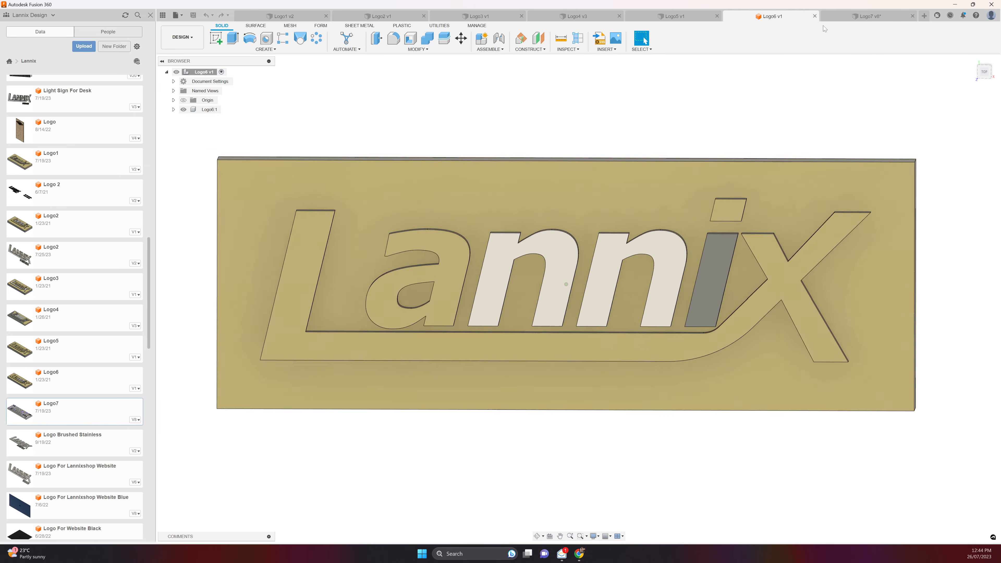
{"action": "left_click", "coordinate": [828, 17]}
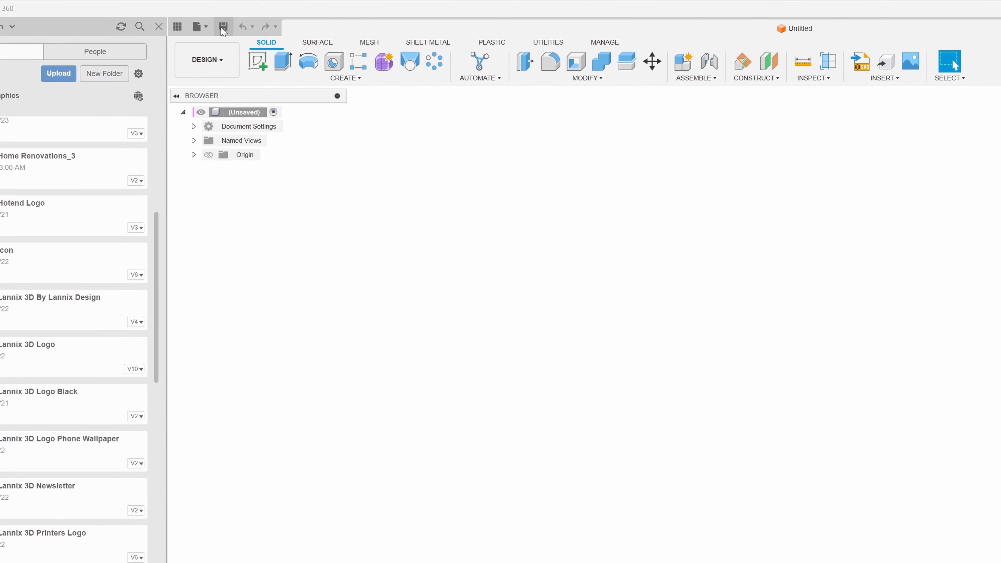
Save the new design as Logo_Demo and start a sketch on the front origin plane
{"action": "left_click", "coordinate": [224, 26]}
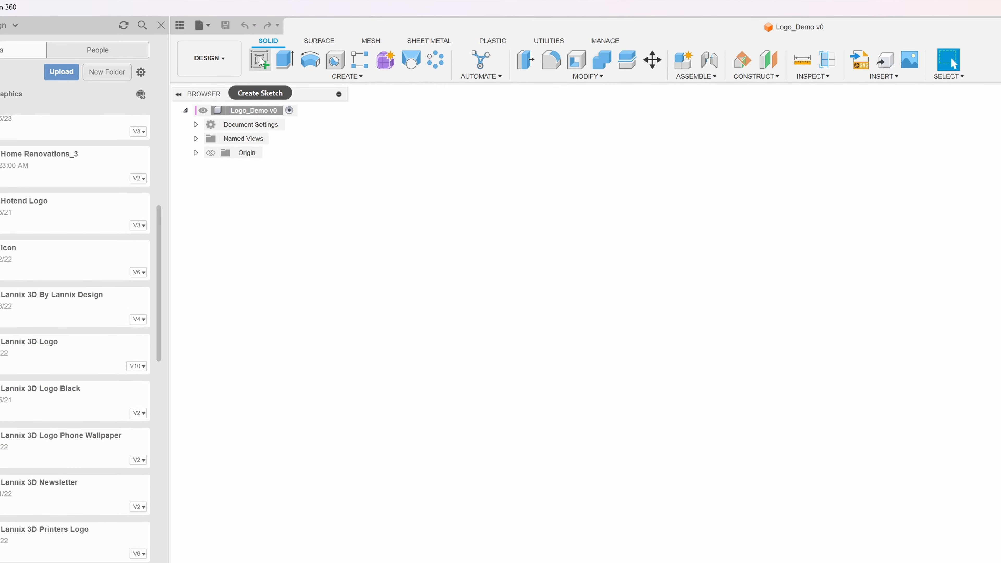
{"action": "left_click", "coordinate": [259, 60]}
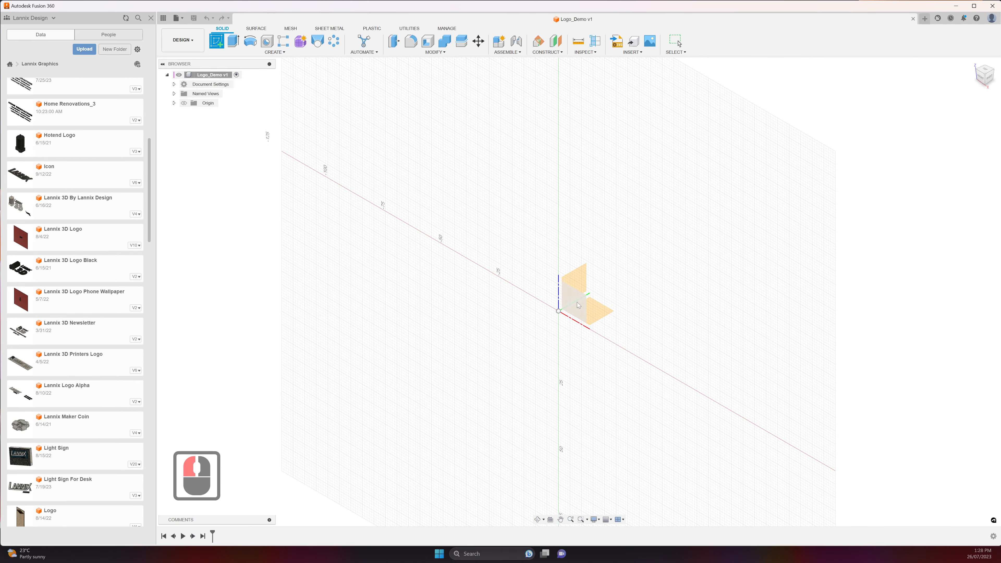
{"action": "left_click", "coordinate": [578, 305]}
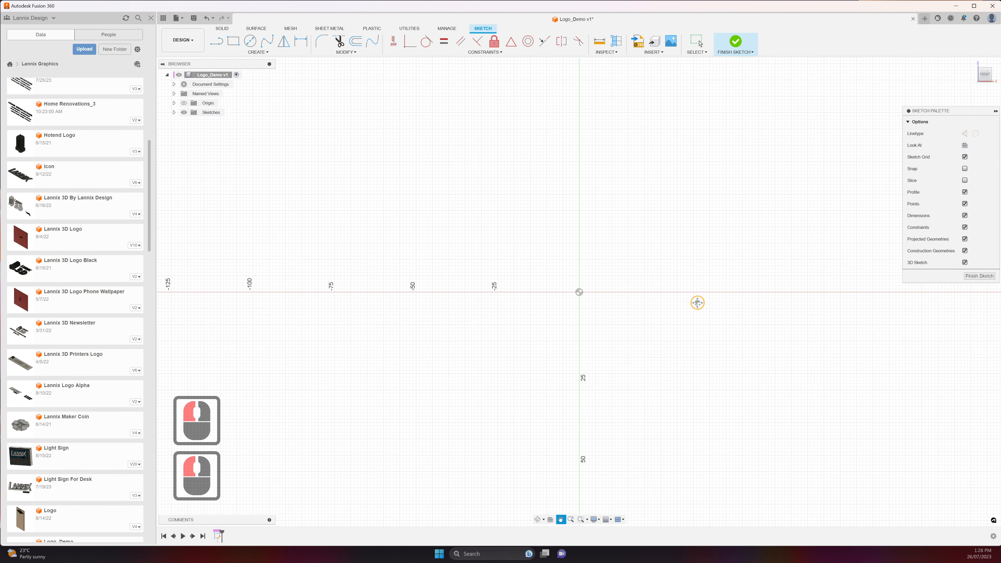
{"action": "left_click_drag", "start_coordinate": [698, 303], "coordinate": [525, 375]}
{"action": "middle_click", "coordinate": [527, 379]}
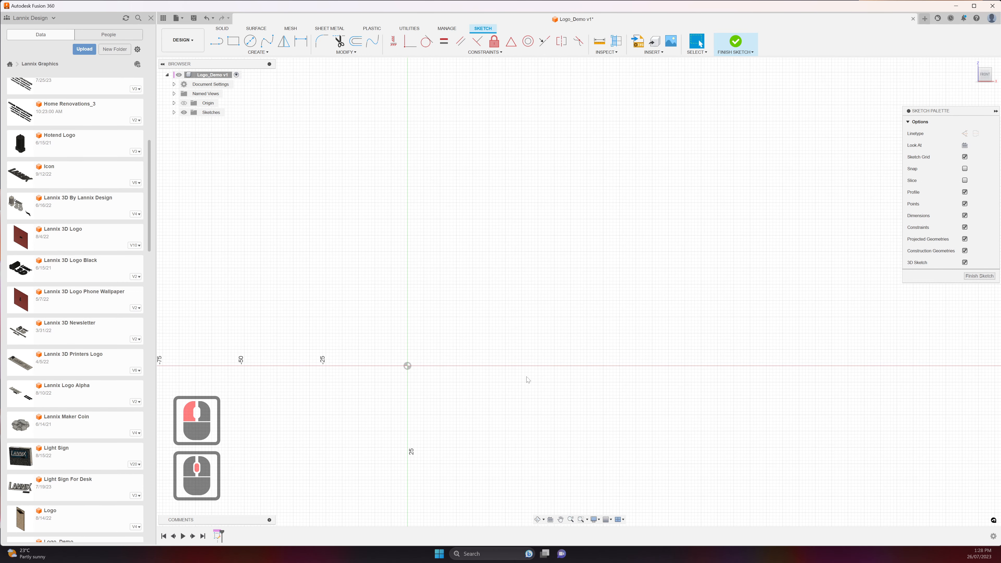
Draw a 100 mm horizontal line from the origin along the red axis
{"action": "key", "text": "l"}
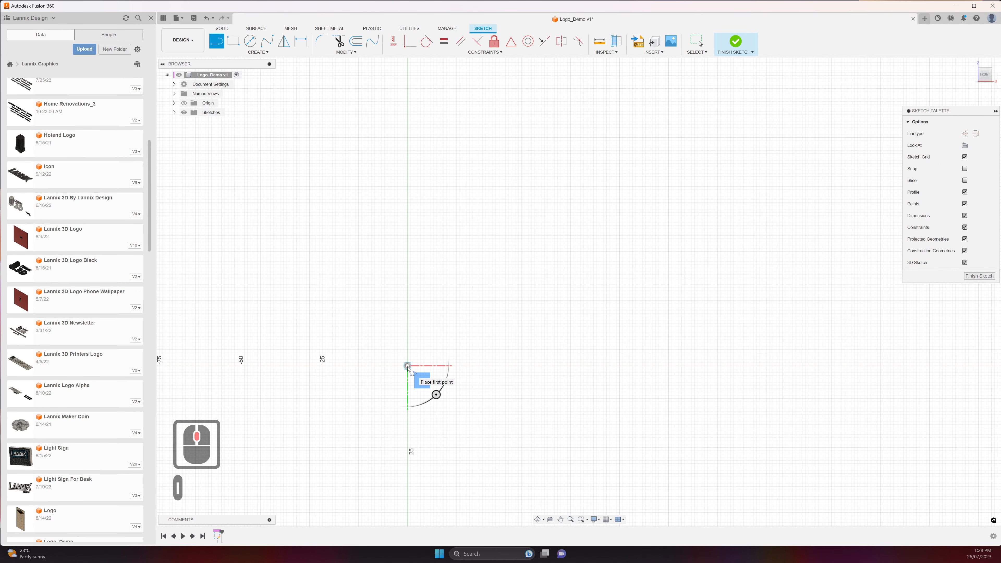
{"action": "left_click", "coordinate": [408, 366]}
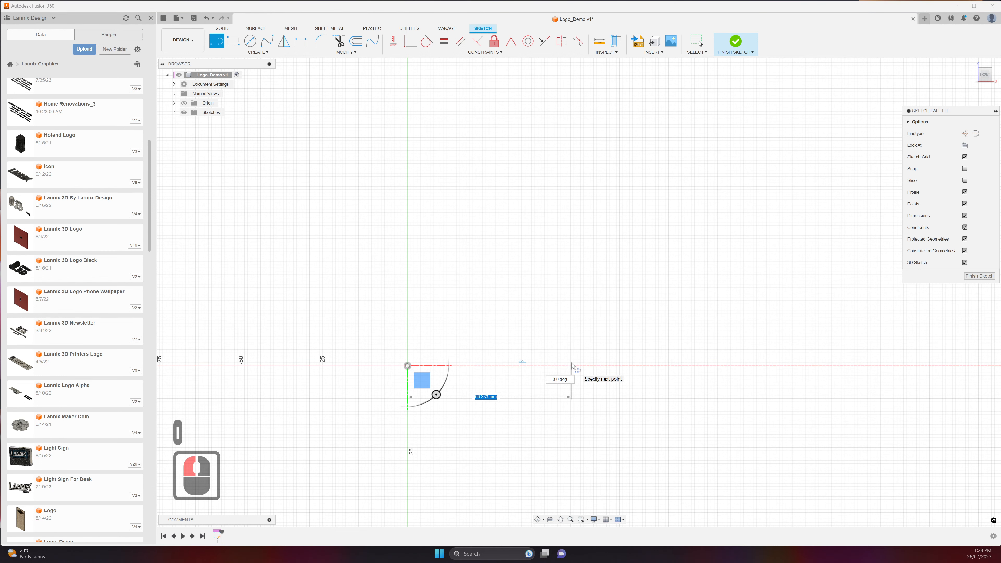
{"action": "type", "text": "100"}
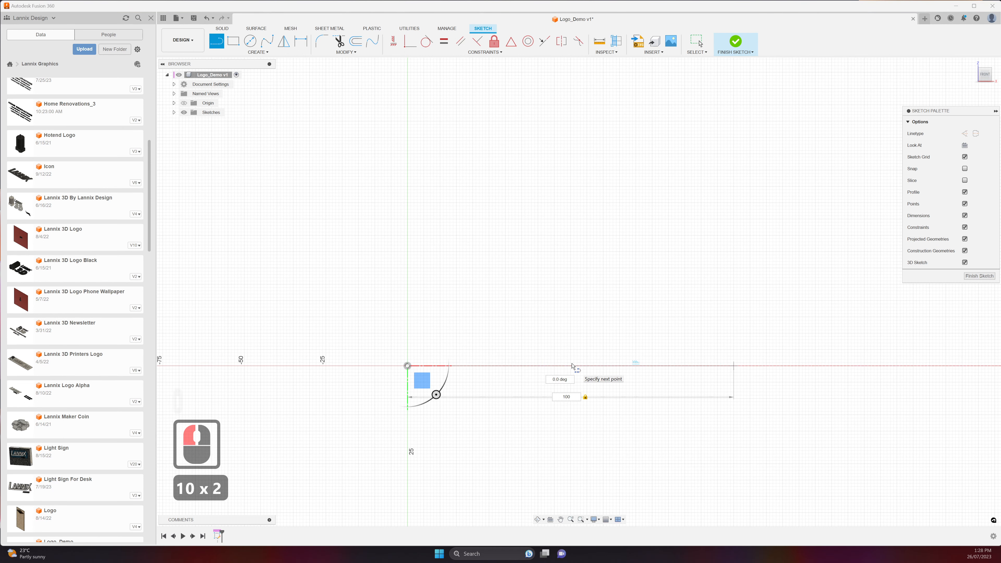
{"action": "key", "text": "Return"}
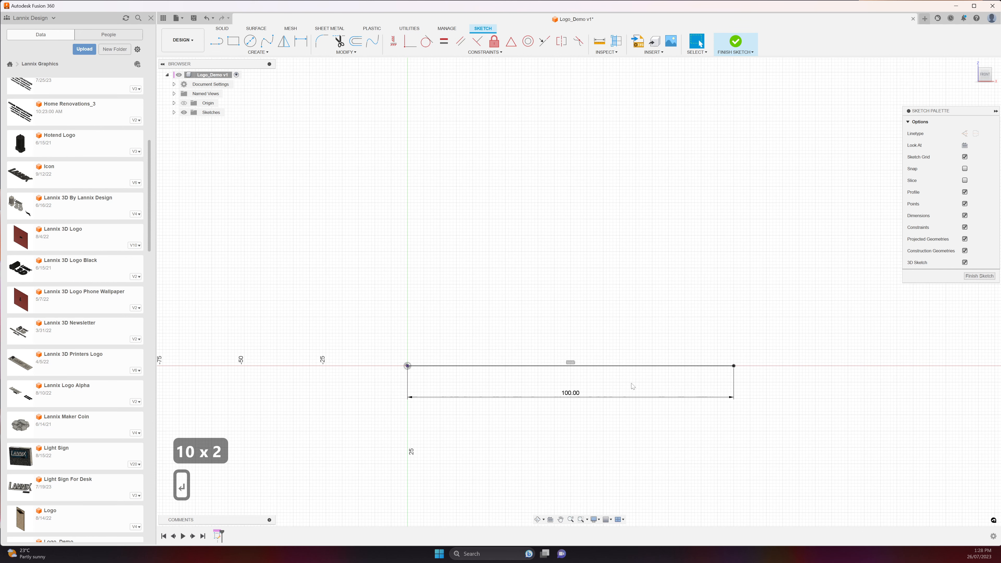
Start a text along the 100 mm line, using below-path placement and only a vertical flip
{"action": "left_click", "coordinate": [507, 366]}
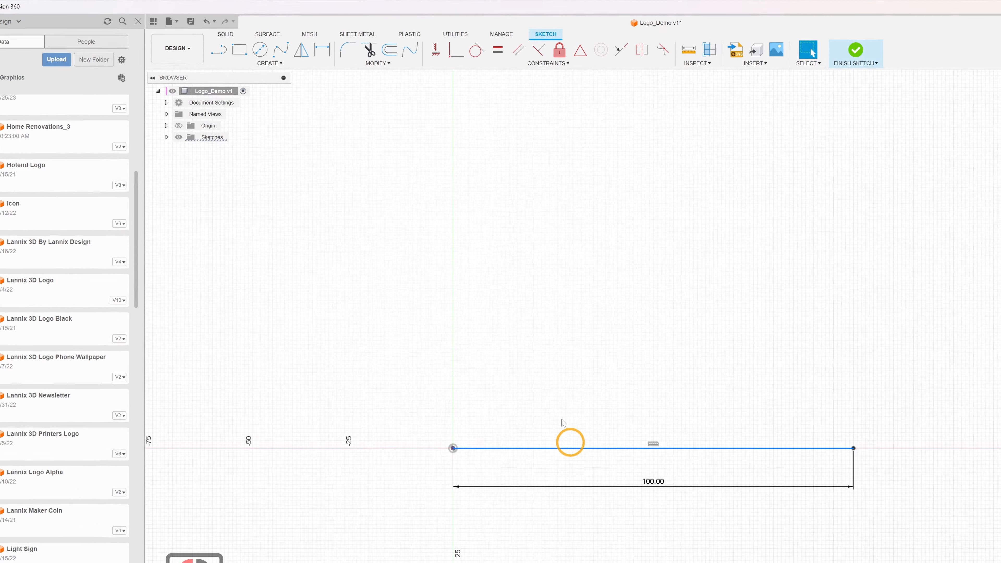
{"action": "left_click", "coordinate": [300, 101]}
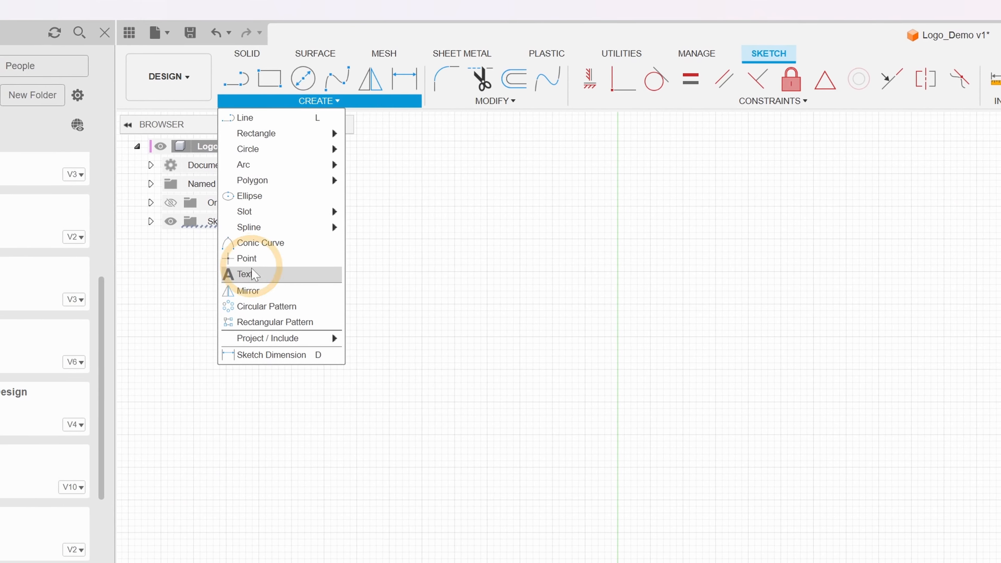
{"action": "left_click", "coordinate": [243, 271]}
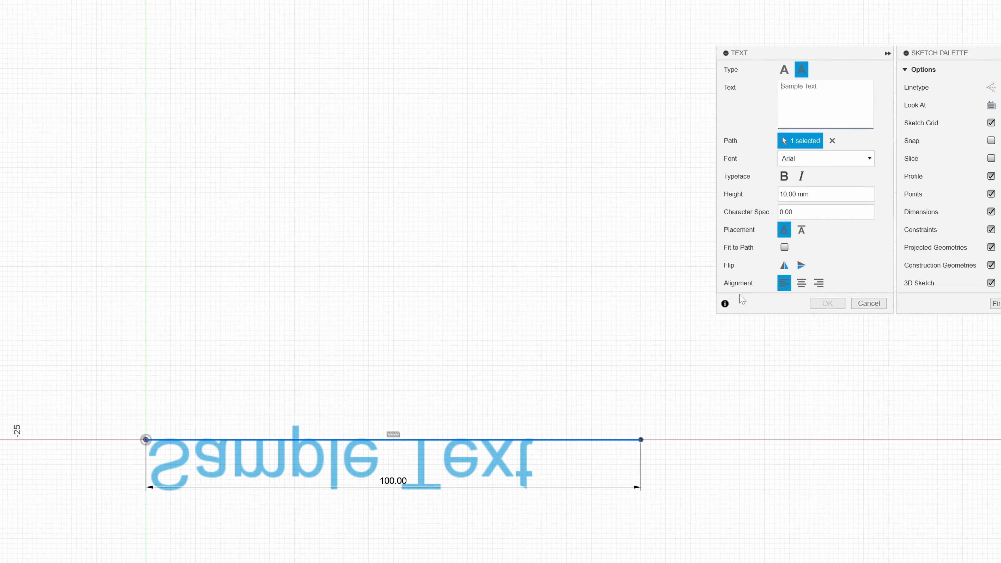
{"action": "left_click", "coordinate": [807, 222]}
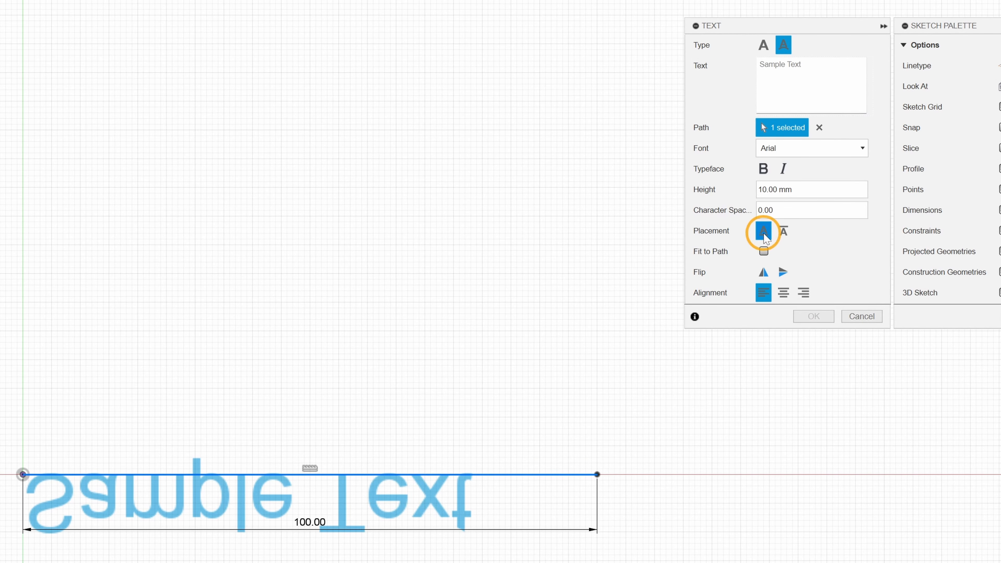
{"action": "left_click", "coordinate": [782, 233]}
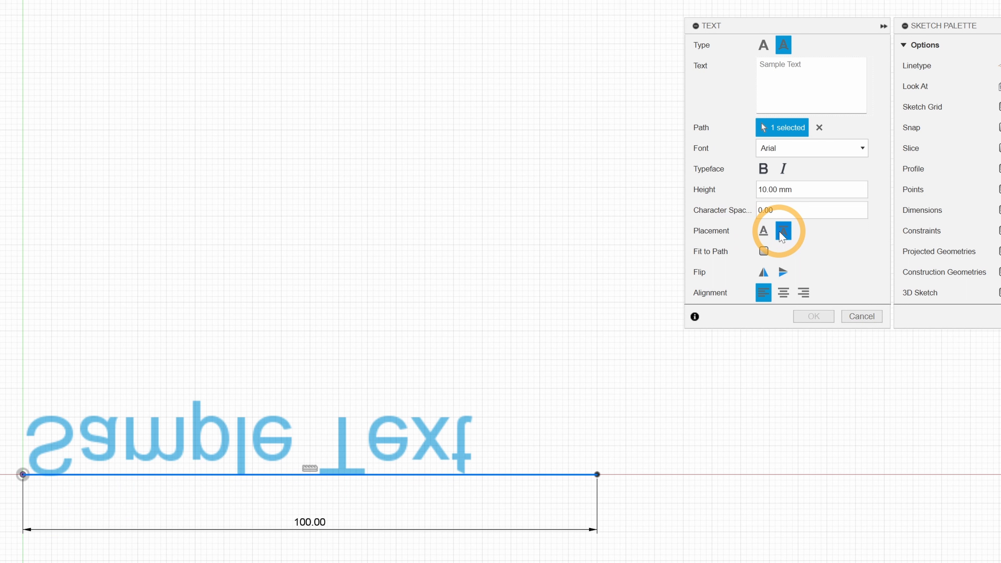
{"action": "left_click", "coordinate": [763, 272]}
{"action": "left_click", "coordinate": [783, 272]}
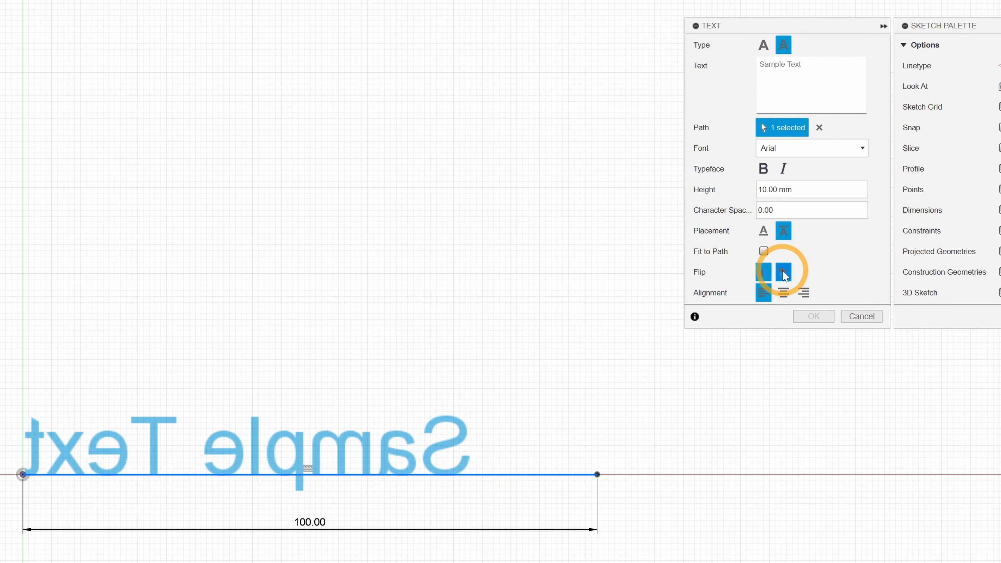
{"action": "left_click", "coordinate": [770, 271]}
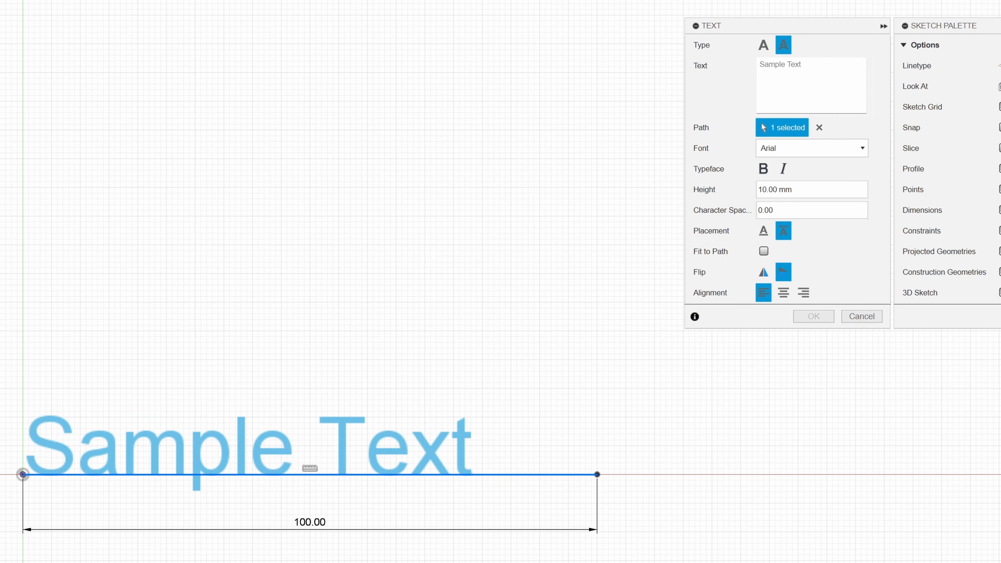
Enter the letter L as the text and set its font to Open Sans ExtraBold
{"action": "left_click", "coordinate": [783, 77]}
{"action": "type", "text": "L"}
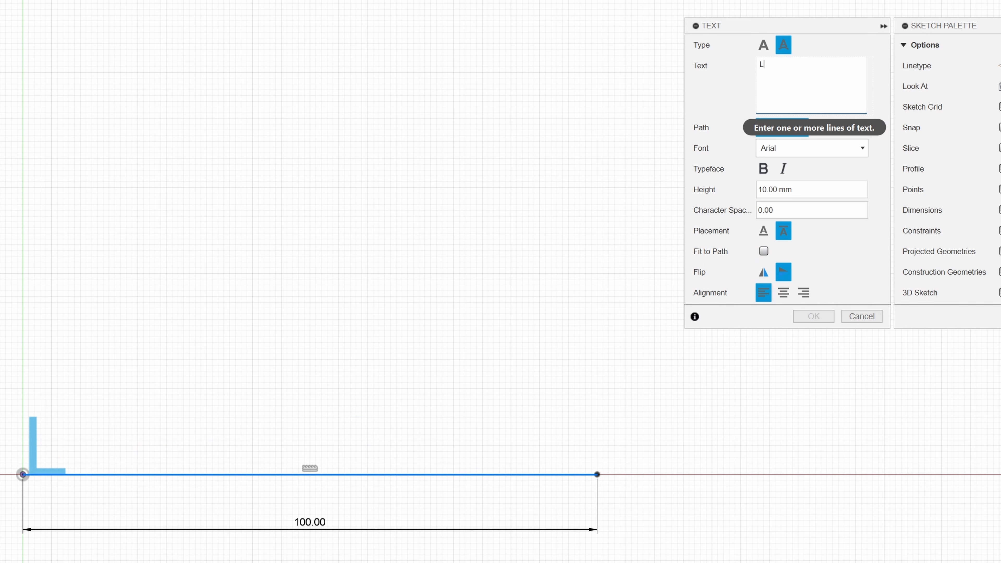
{"action": "left_click", "coordinate": [820, 155]}
{"action": "scroll", "coordinate": [815, 291], "scroll_direction": "down", "scroll_amount": 3}
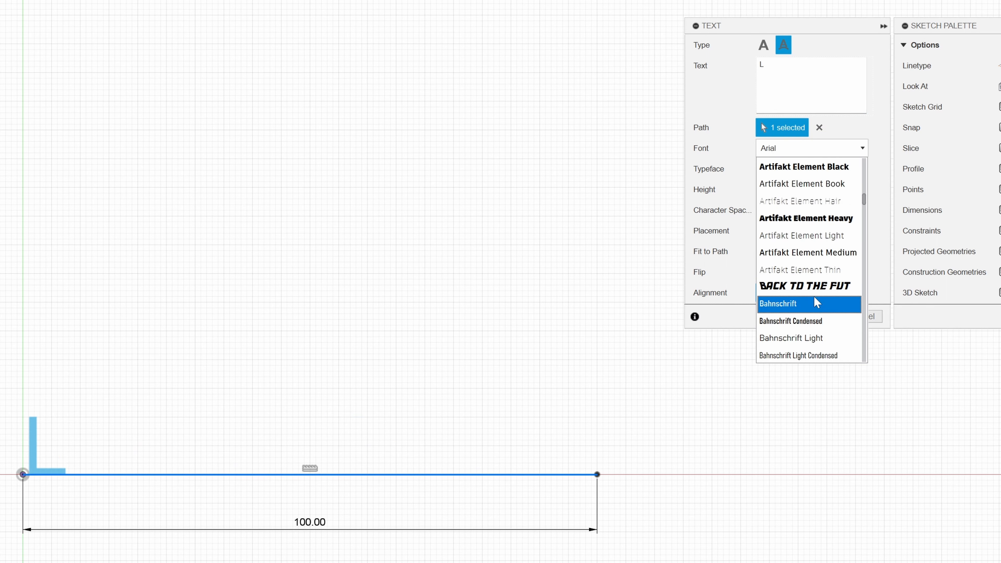
{"action": "scroll", "coordinate": [813, 296], "scroll_direction": "down", "scroll_amount": 10}
{"action": "left_click", "coordinate": [810, 264]}
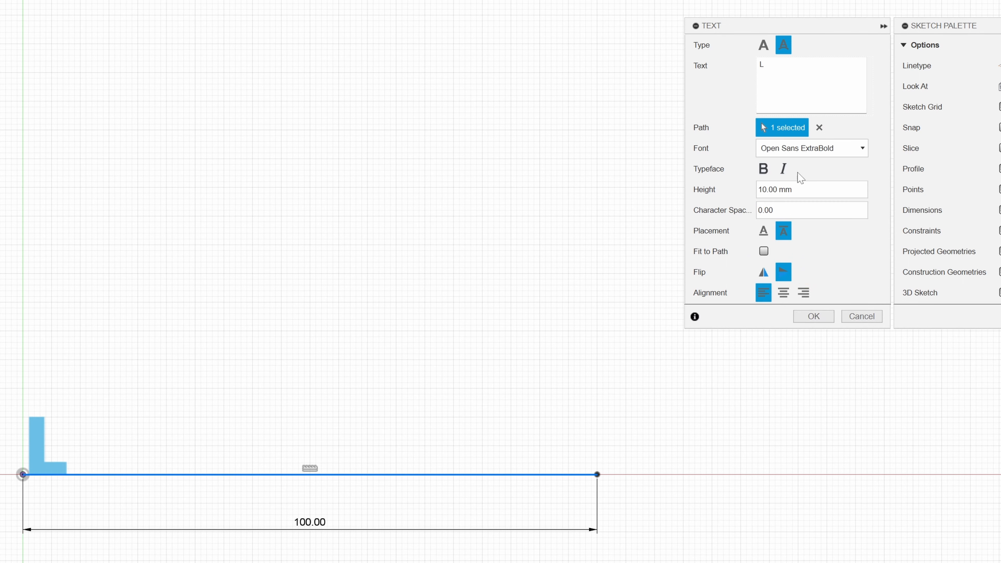
Make the letter L italic with a height of 25 mm and create the text
{"action": "left_click", "coordinate": [784, 169]}
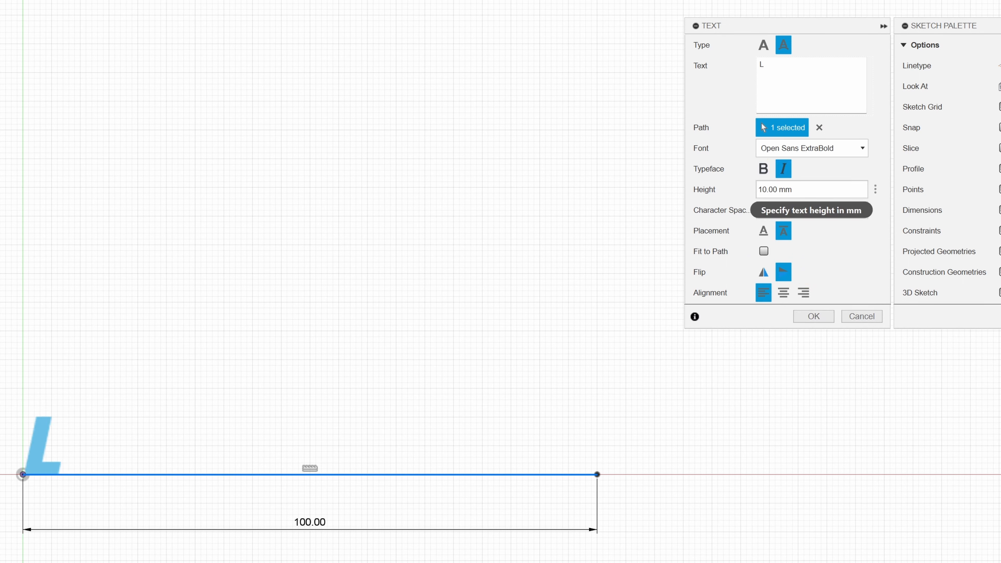
{"action": "left_click", "coordinate": [754, 190]}
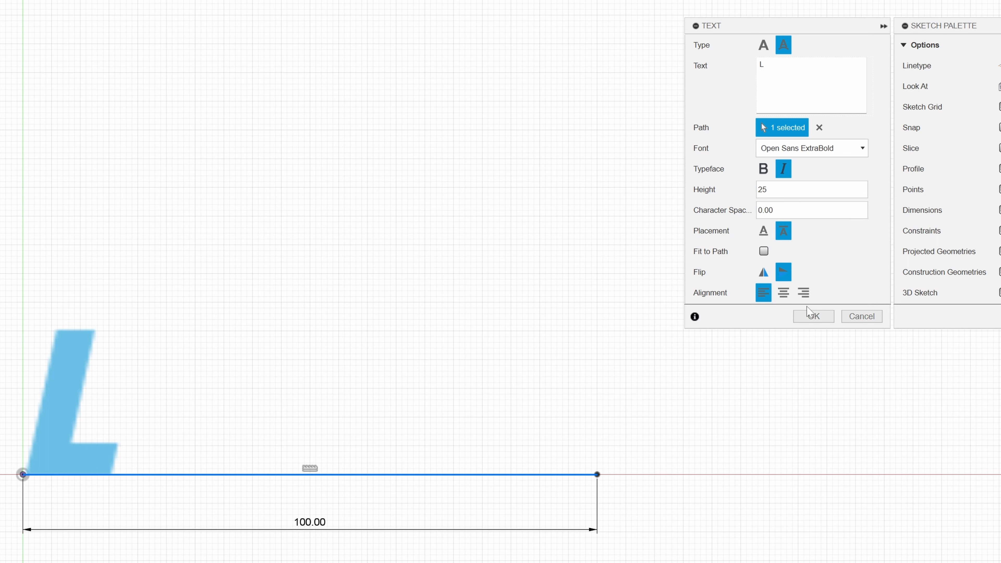
{"action": "left_click", "coordinate": [811, 317]}
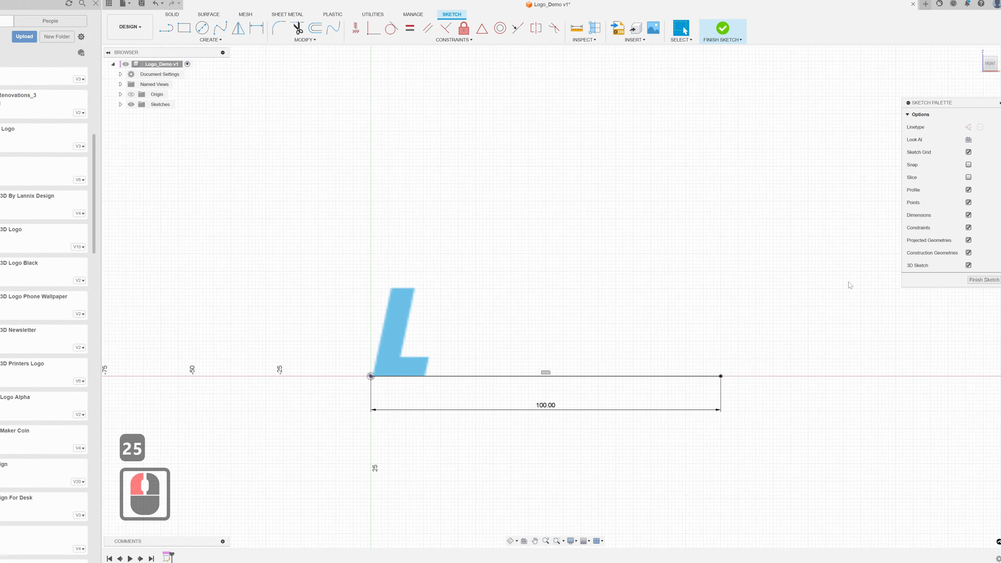
Extrude the letter L by 3 mm as a new body
{"action": "key", "text": "e"}
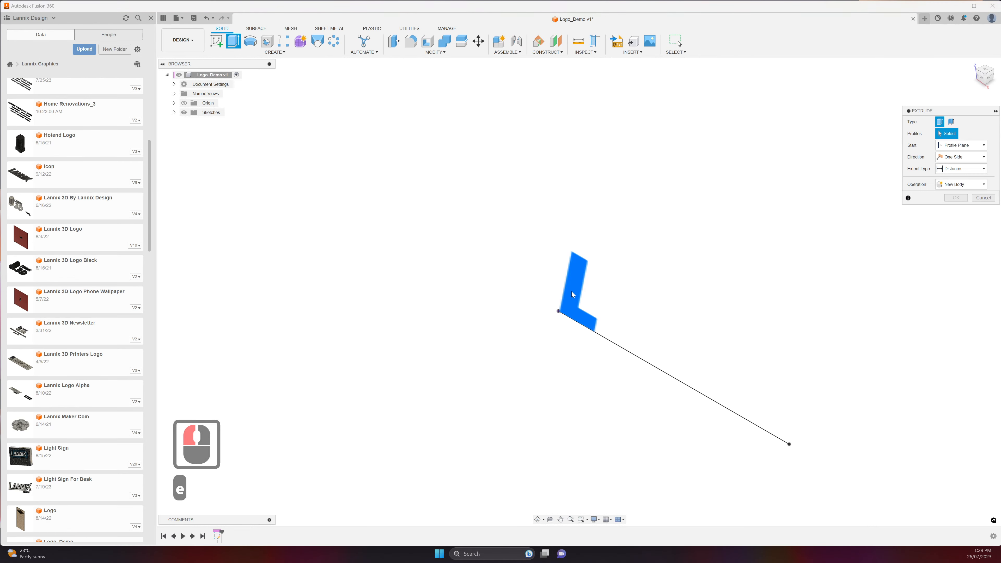
{"action": "left_click", "coordinate": [571, 282]}
{"action": "type", "text": "3"}
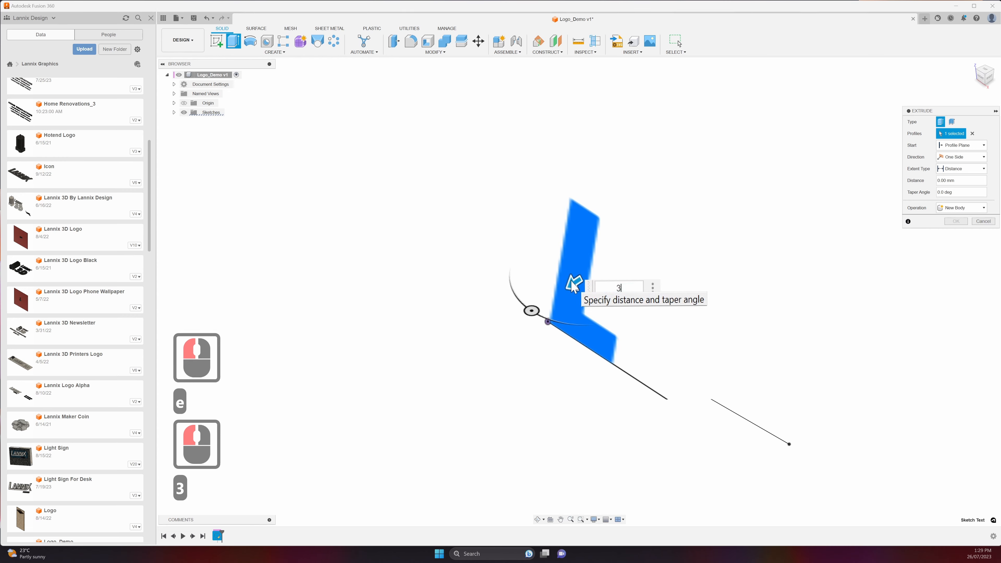
{"action": "key", "text": "Return"}
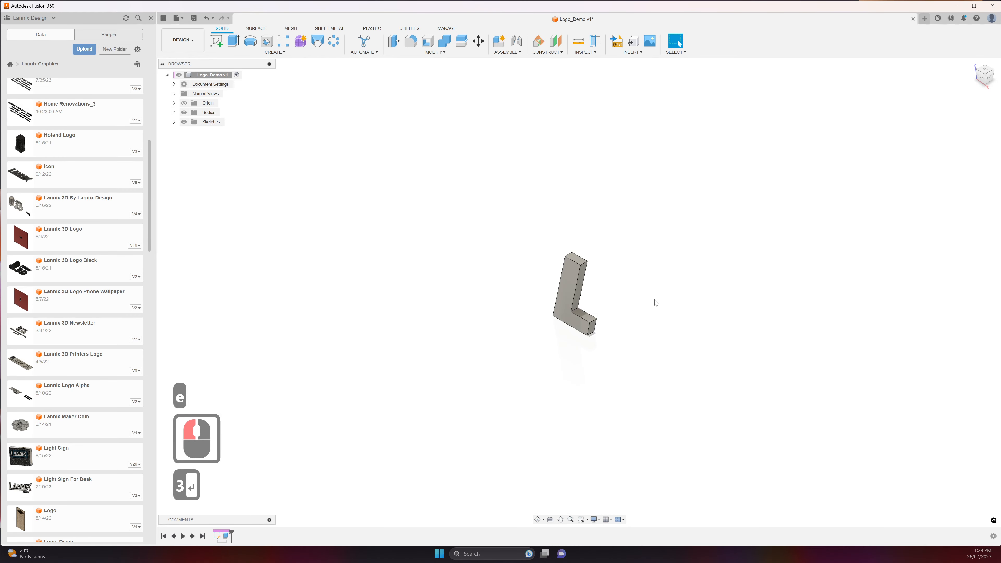
Start a new sketch on the front plane and draw a horizontal 88 mm line just beyond the foot of the L
{"action": "middle_click_drag", "start_coordinate": [673, 307], "coordinate": [582, 287]}
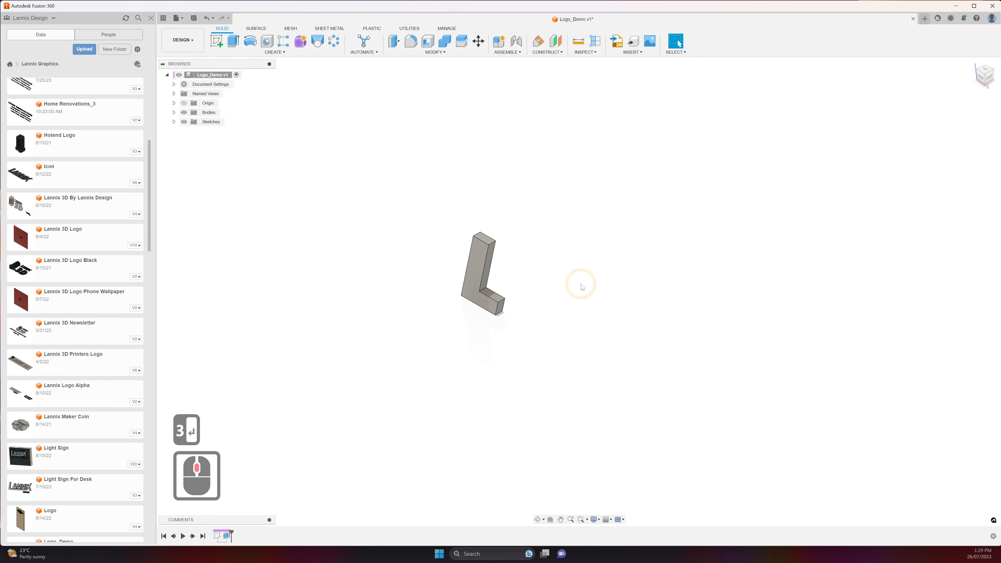
{"action": "left_click", "coordinate": [222, 47]}
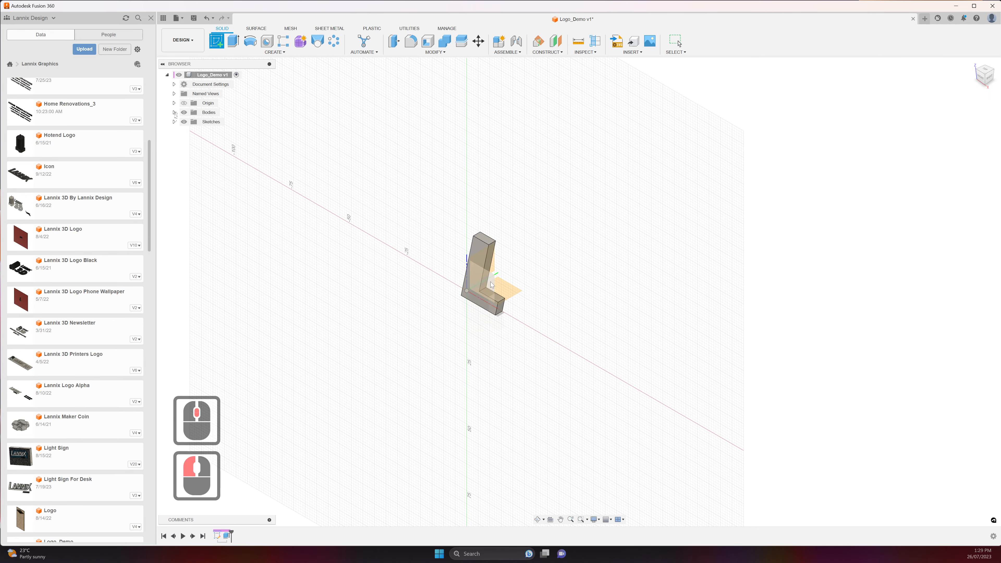
{"action": "left_click", "coordinate": [498, 286]}
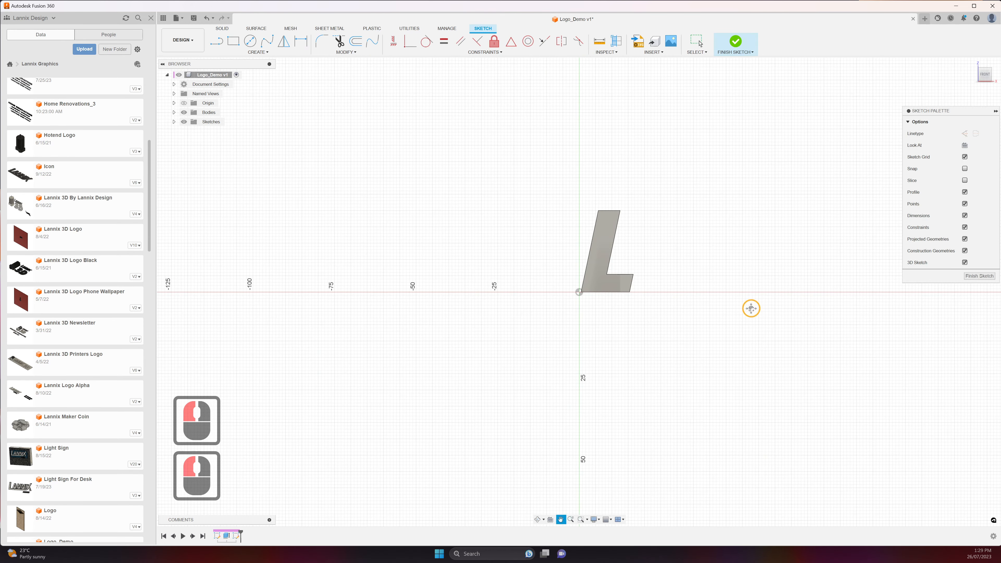
{"action": "middle_click_drag", "start_coordinate": [751, 308], "coordinate": [613, 321]}
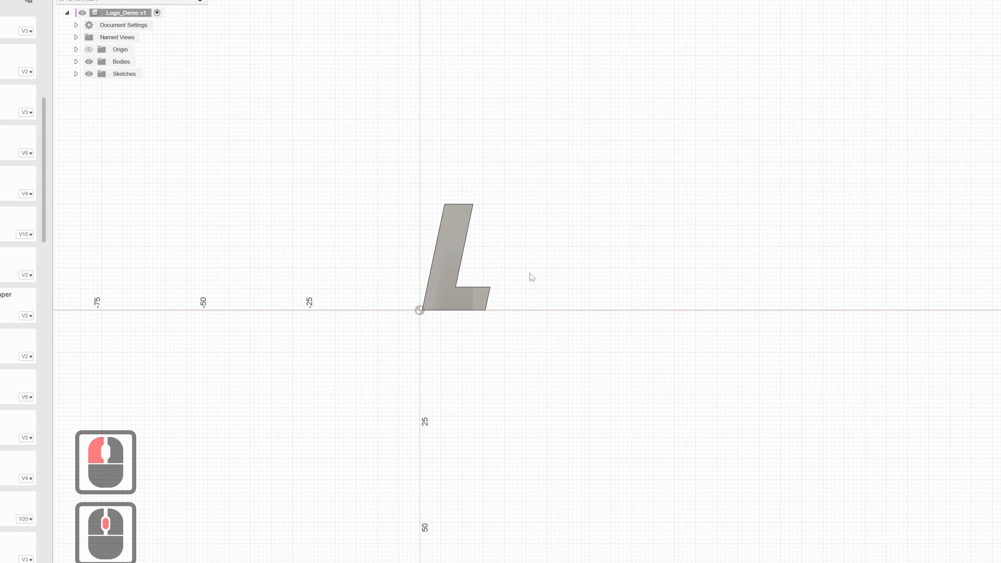
{"action": "key", "text": "l"}
{"action": "left_click", "coordinate": [503, 280]}
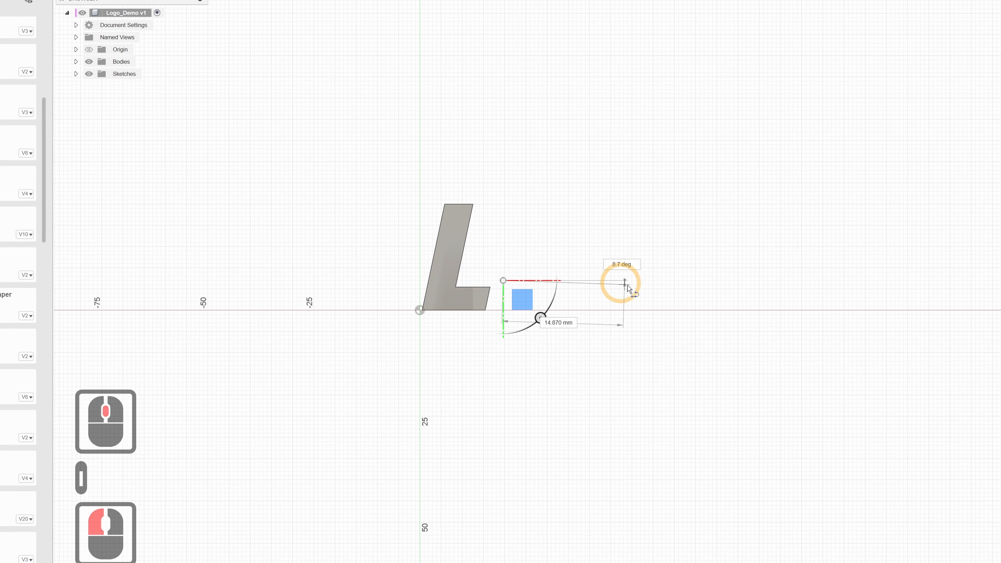
{"action": "type", "text": "88"}
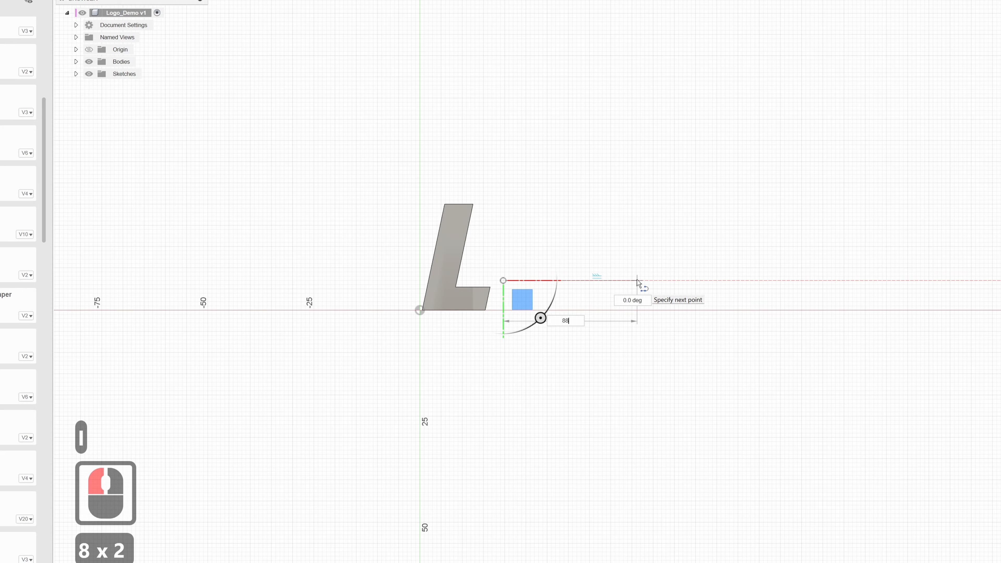
{"action": "key", "text": "Return"}
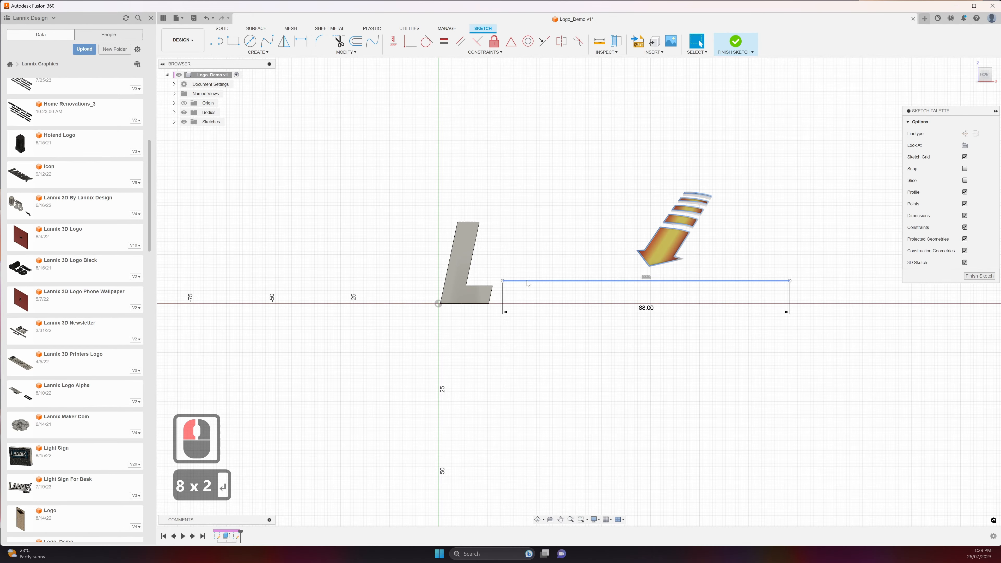
Project the upper outer corner of the L's foot into the sketch as a reference point
{"action": "scroll", "coordinate": [498, 290], "scroll_direction": "up", "scroll_amount": 6}
{"action": "scroll", "coordinate": [497, 291], "scroll_direction": "up", "scroll_amount": 2}
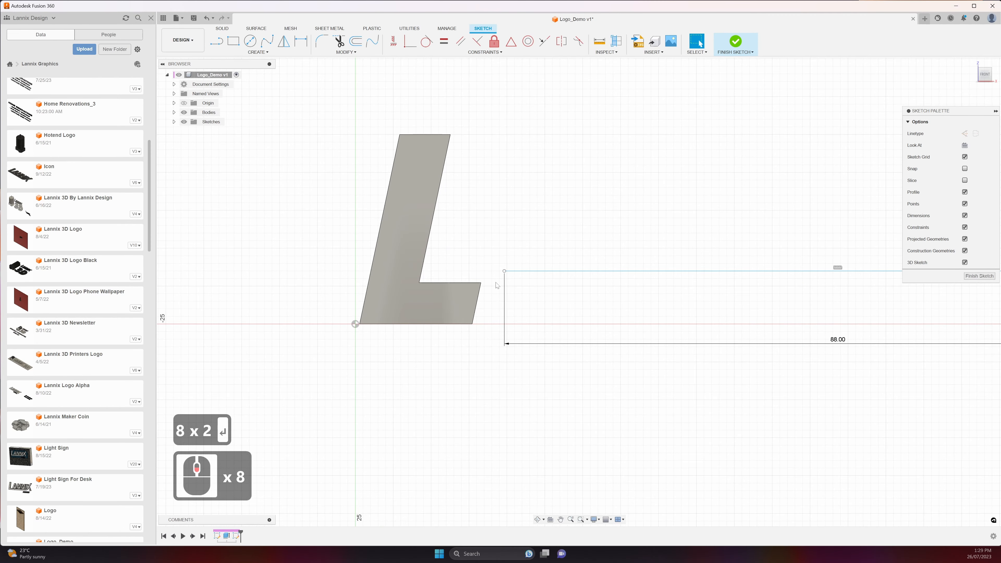
{"action": "key", "text": "p"}
{"action": "left_click", "coordinate": [482, 283]}
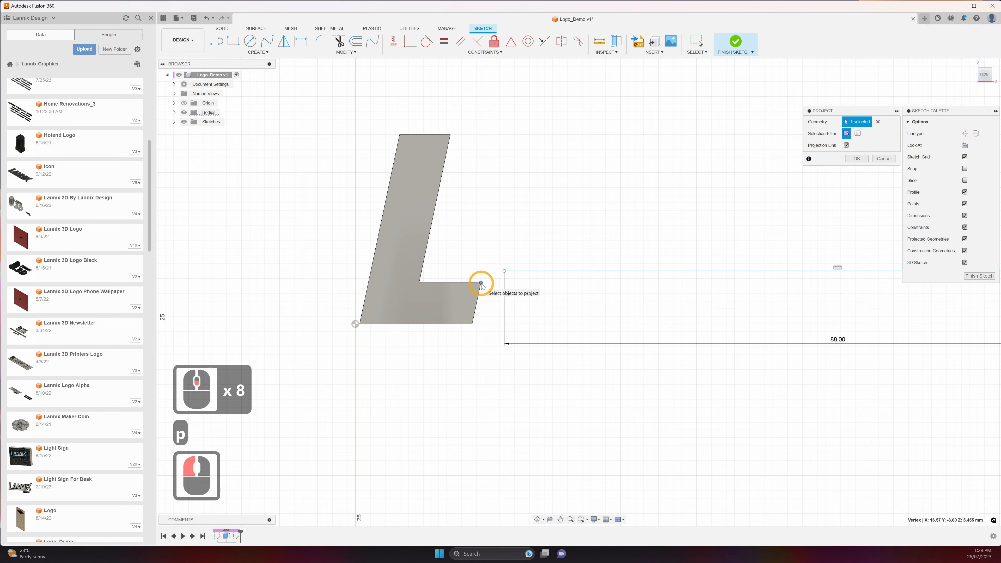
{"action": "left_click", "coordinate": [856, 159]}
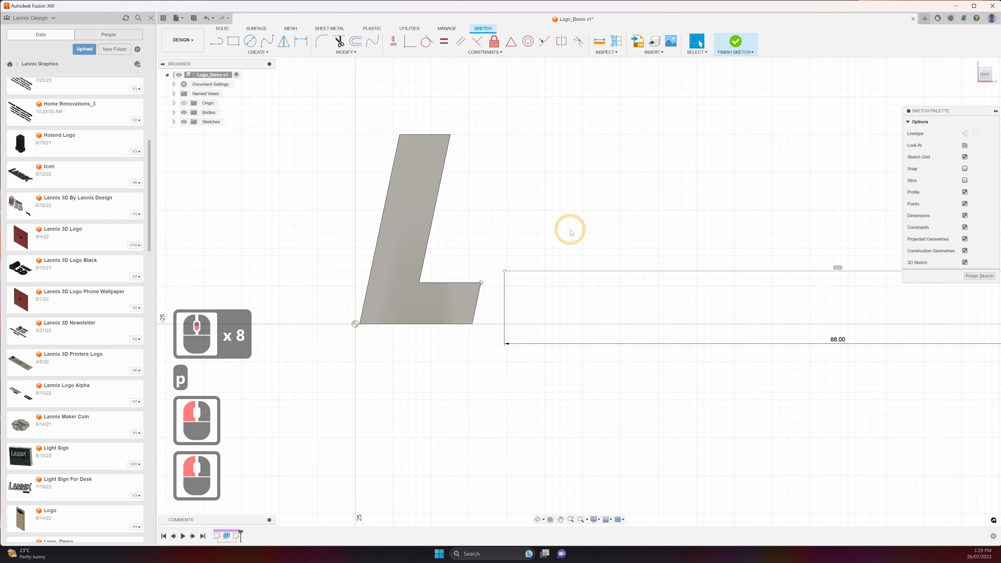
Dimension the horizontal gap between the projected corner and the line's start point to 1.5 mm
{"action": "key", "text": "d"}
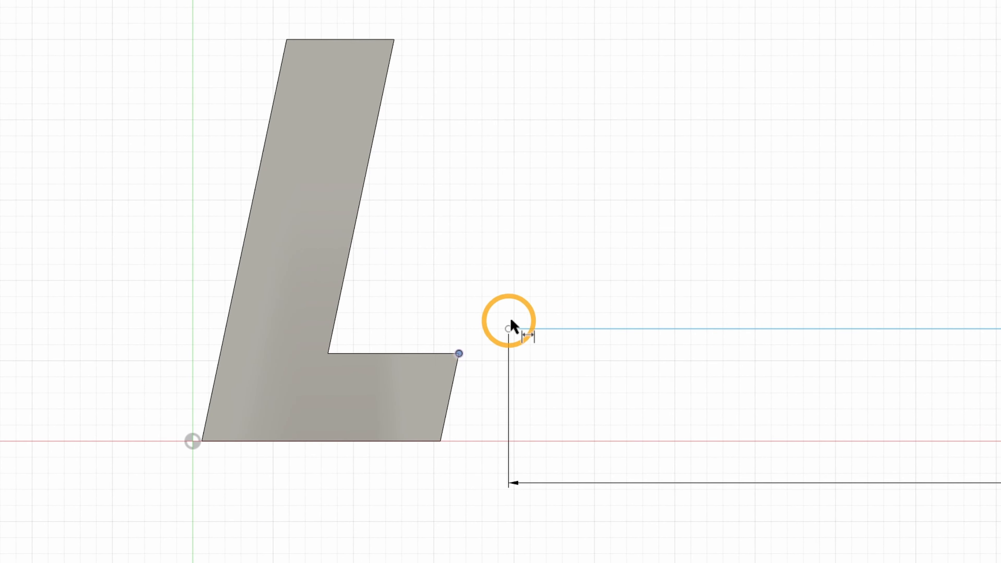
{"action": "left_click", "coordinate": [509, 328]}
{"action": "left_click", "coordinate": [498, 103]}
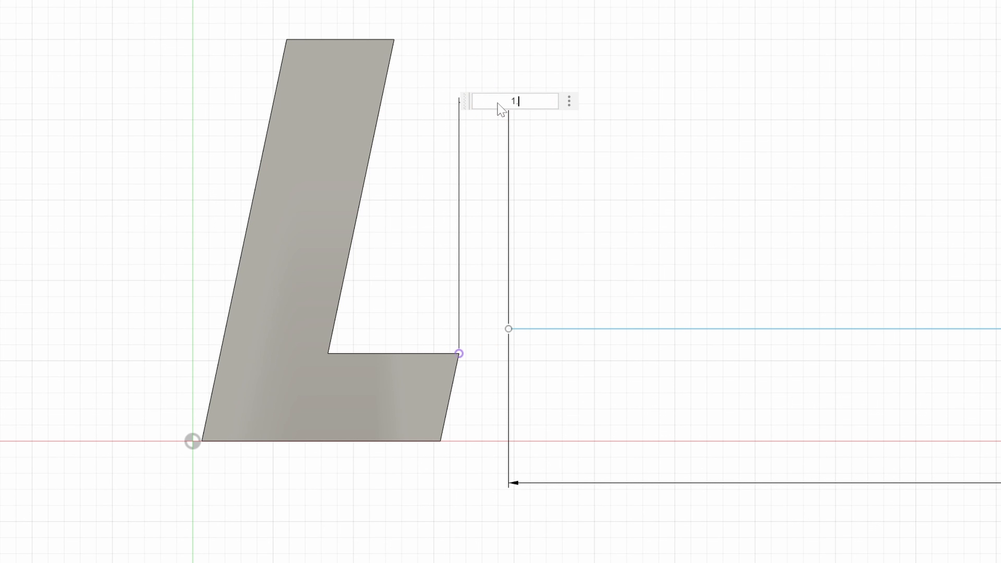
{"action": "key", "text": "Return"}
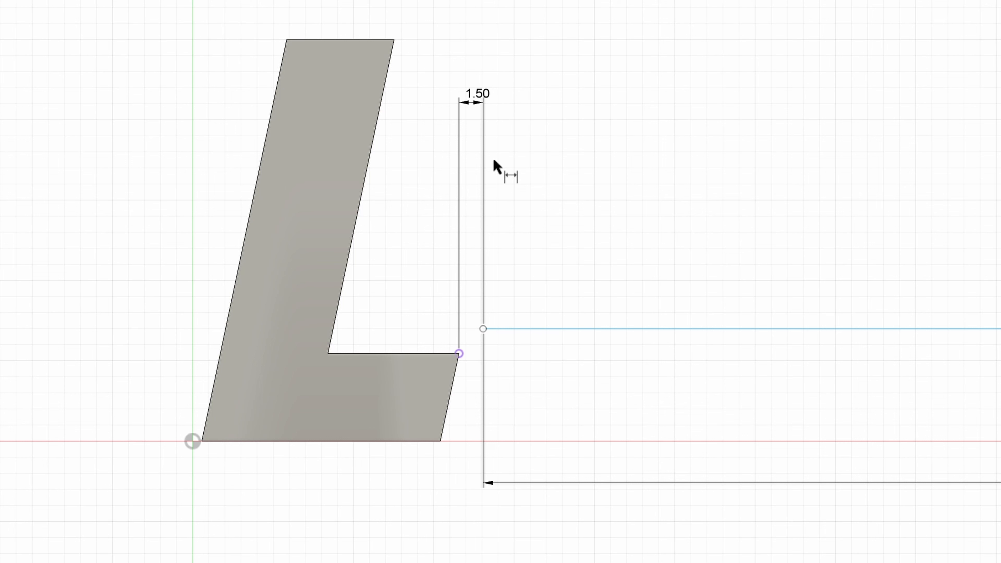
Dimension the vertical gap between the projected corner and the line's start point to 1.5 mm
{"action": "left_click", "coordinate": [460, 354]}
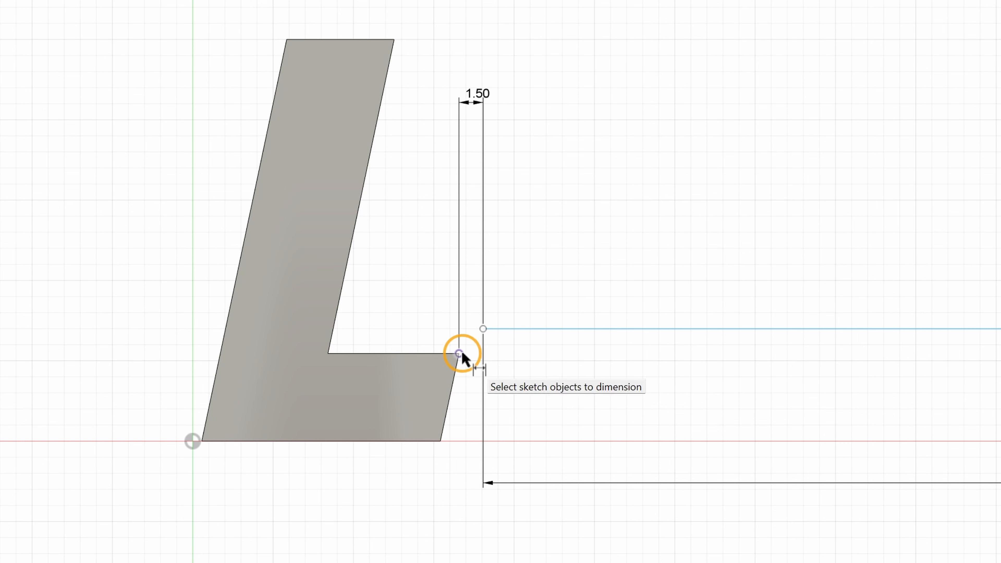
{"action": "left_click", "coordinate": [483, 329]}
{"action": "left_click", "coordinate": [637, 344]}
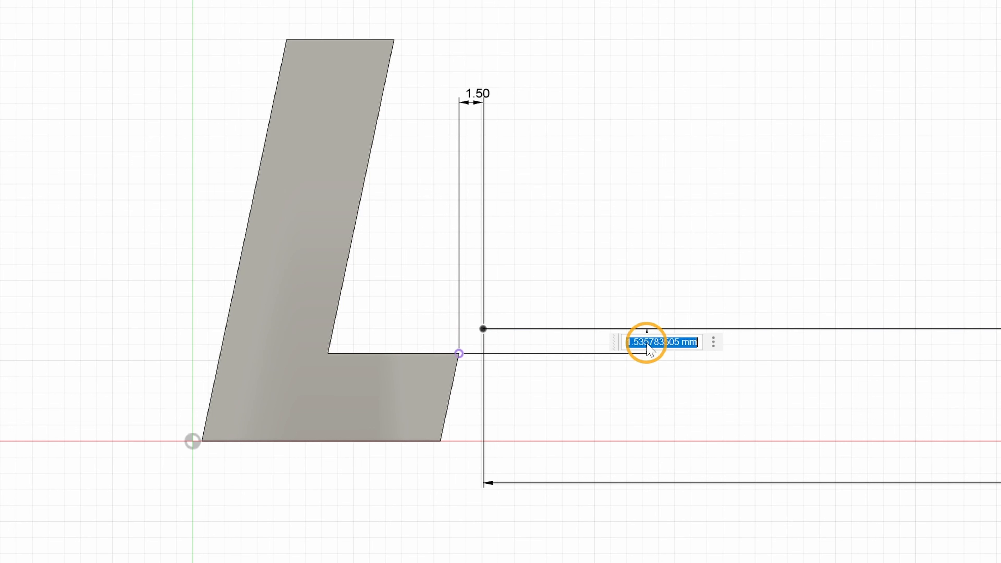
{"action": "type", "text": "1."}
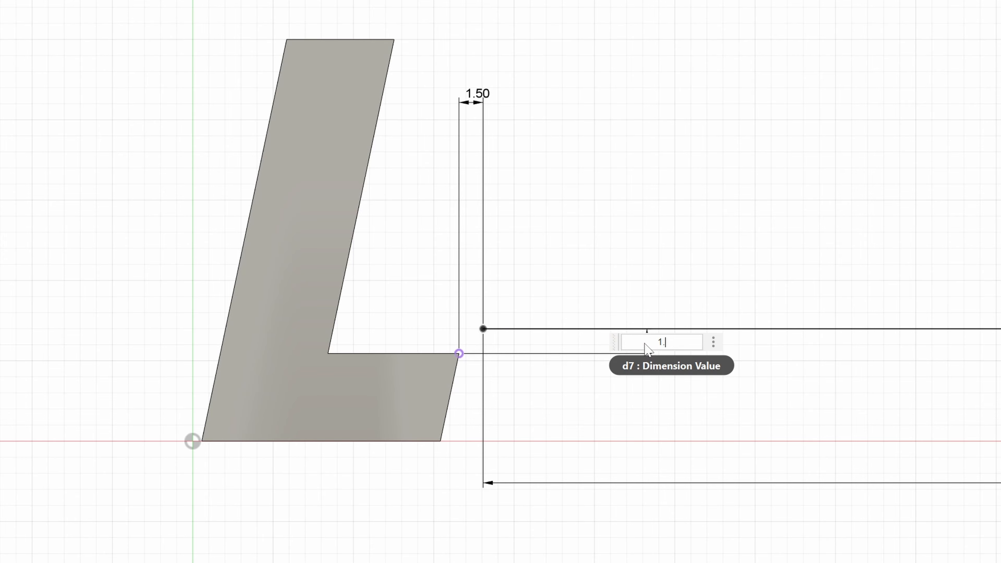
{"action": "type", "text": "56"}
{"action": "key", "text": "Return"}
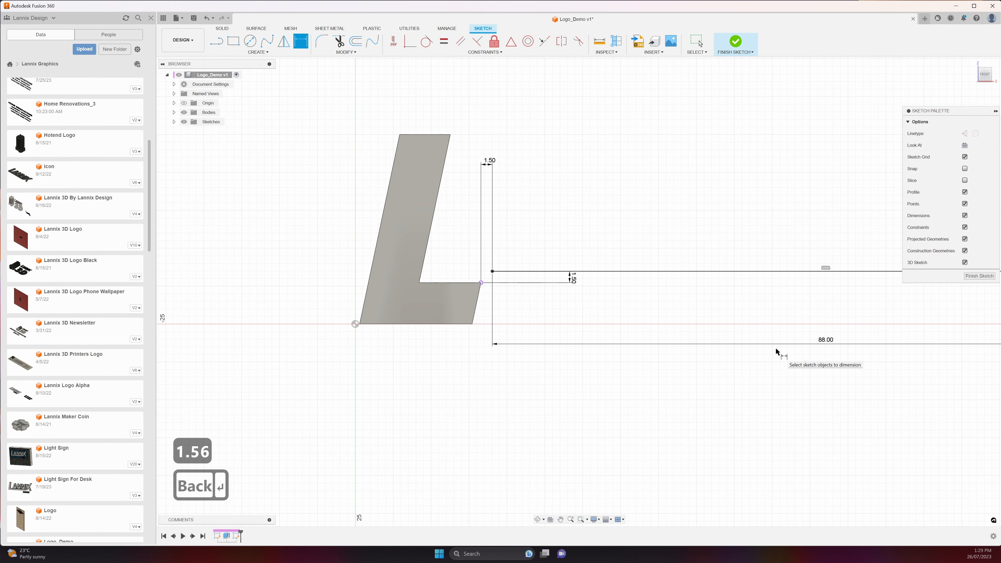
Start a text along the 88 mm line and enter ANNIX as its content
{"action": "middle_click_drag", "start_coordinate": [776, 351], "coordinate": [643, 371]}
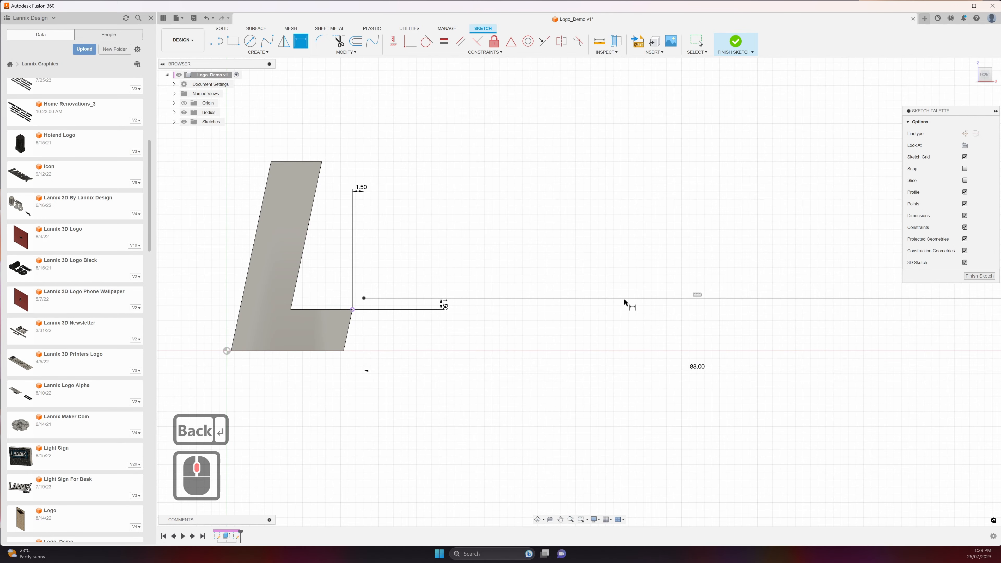
{"action": "key", "text": "Escape"}
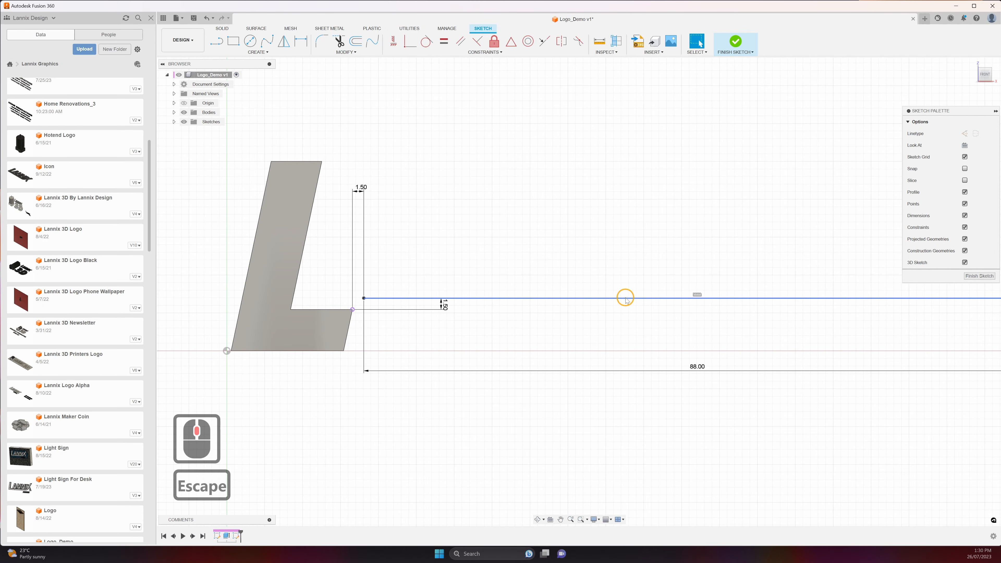
{"action": "left_click", "coordinate": [626, 299]}
{"action": "left_click", "coordinate": [259, 52]}
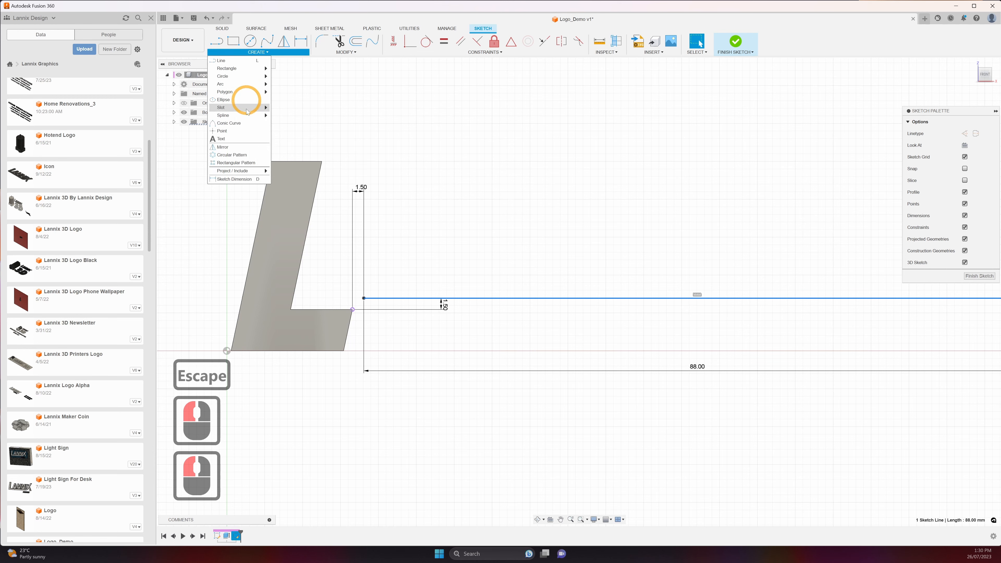
{"action": "left_click", "coordinate": [242, 139]}
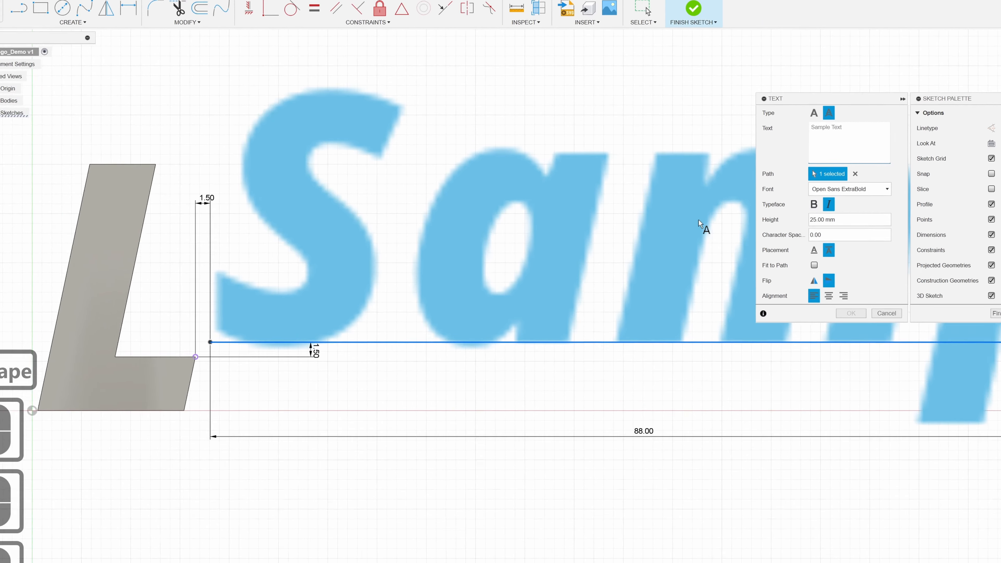
{"action": "type", "text": "ANNIX"}
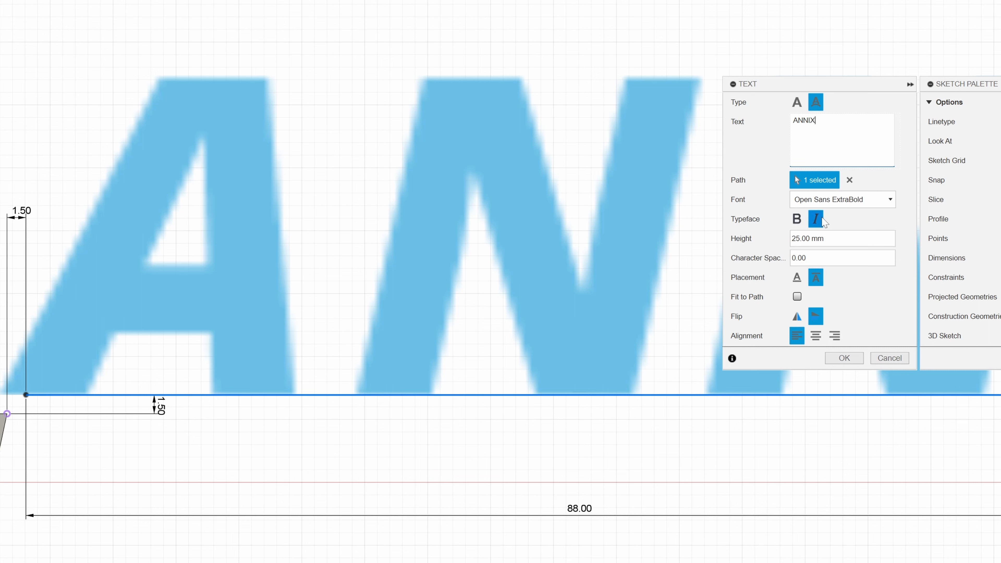
Set the ANNIX text height to 20 mm, fit it to the path and create the text
{"action": "left_click", "coordinate": [843, 238]}
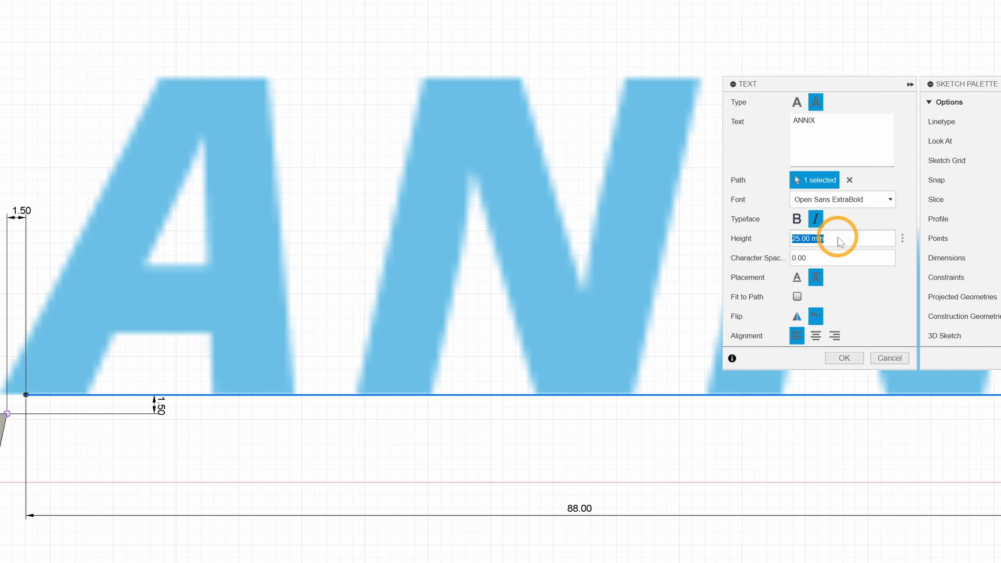
{"action": "type", "text": "20"}
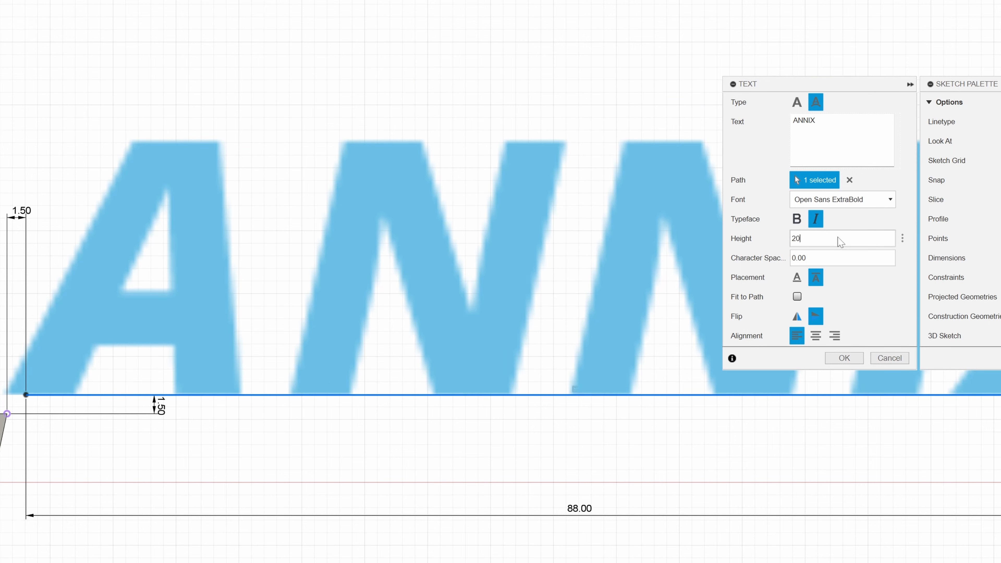
{"action": "left_click", "coordinate": [797, 297]}
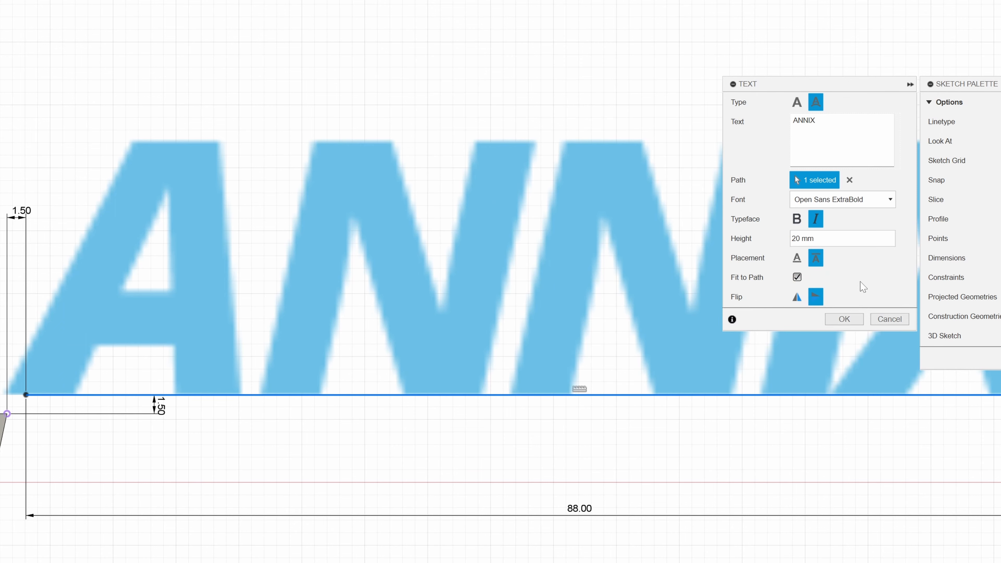
{"action": "left_click", "coordinate": [843, 319]}
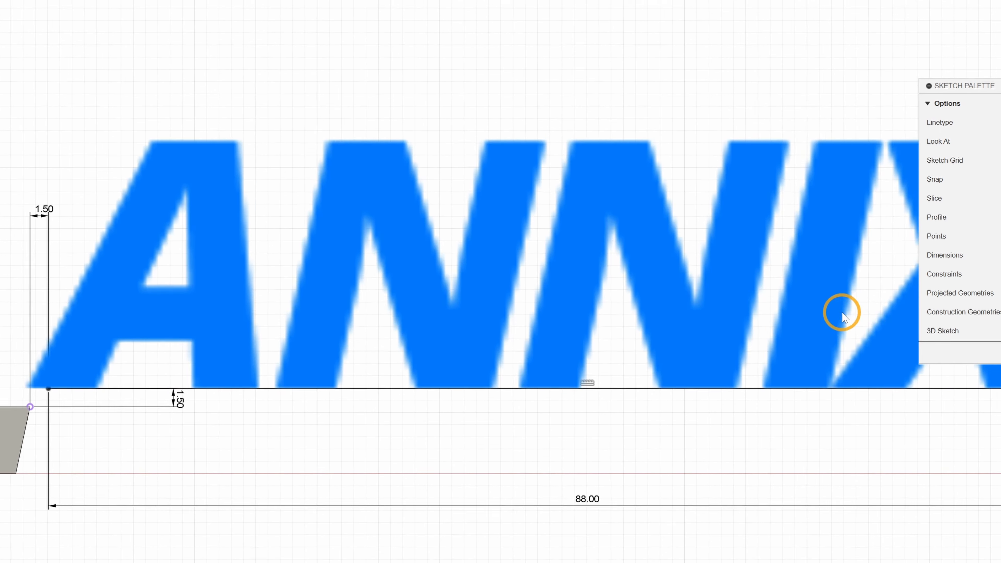
Extrude the ANNIX text as a new body, using the To Object extent up to the front face of the L
{"action": "key", "text": "e"}
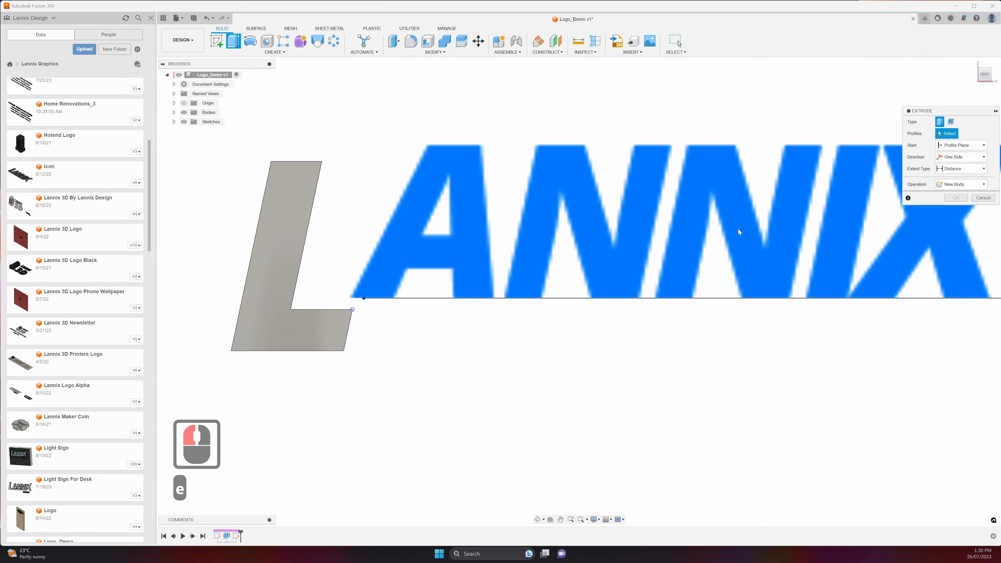
{"action": "left_click", "coordinate": [738, 228]}
{"action": "scroll", "coordinate": [738, 230], "scroll_direction": "down", "scroll_amount": 5}
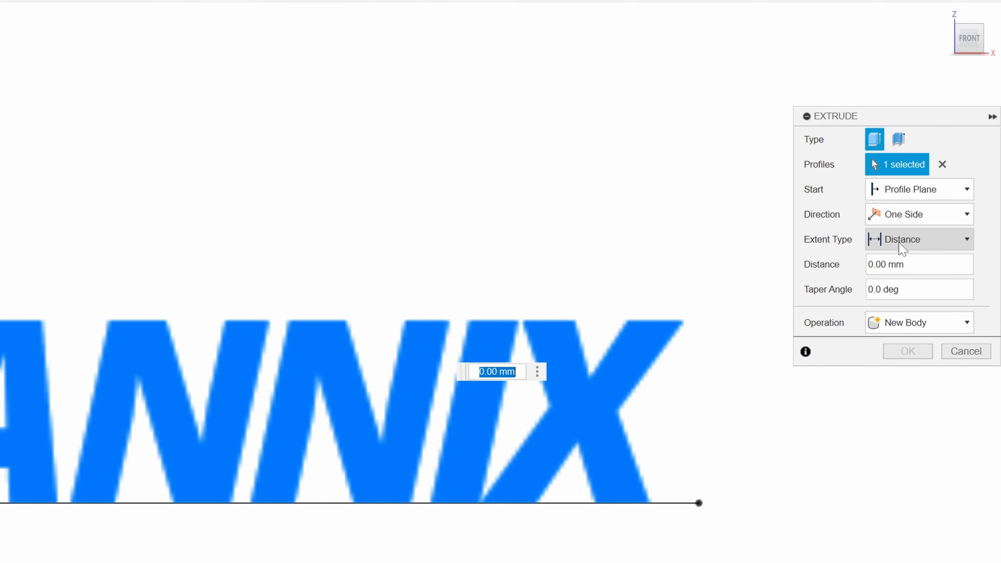
{"action": "left_click", "coordinate": [891, 241]}
{"action": "left_click", "coordinate": [898, 280]}
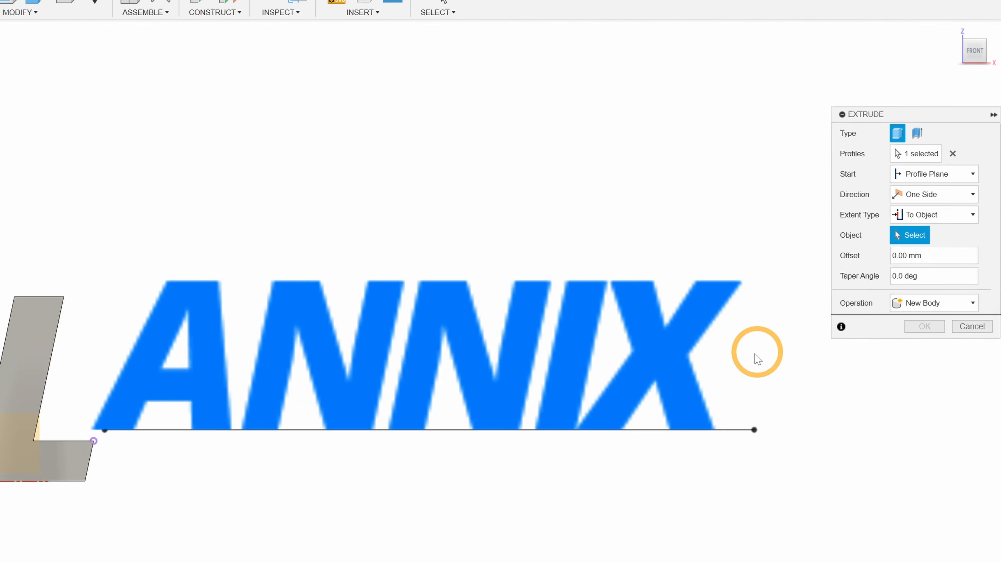
{"action": "middle_click_drag", "start_coordinate": [758, 359], "coordinate": [113, 357], "text": "shift"}
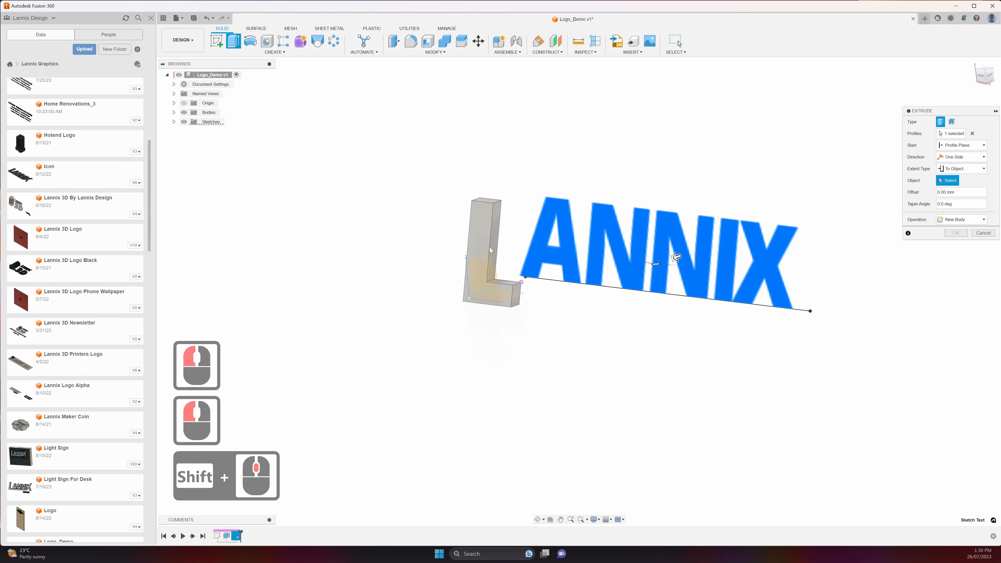
{"action": "left_click", "coordinate": [482, 236]}
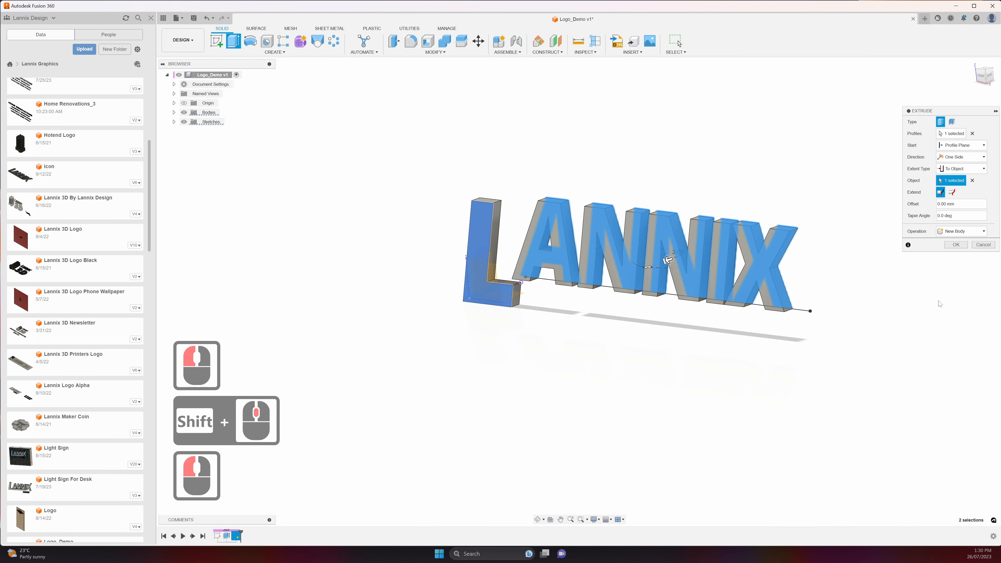
{"action": "left_click", "coordinate": [956, 245]}
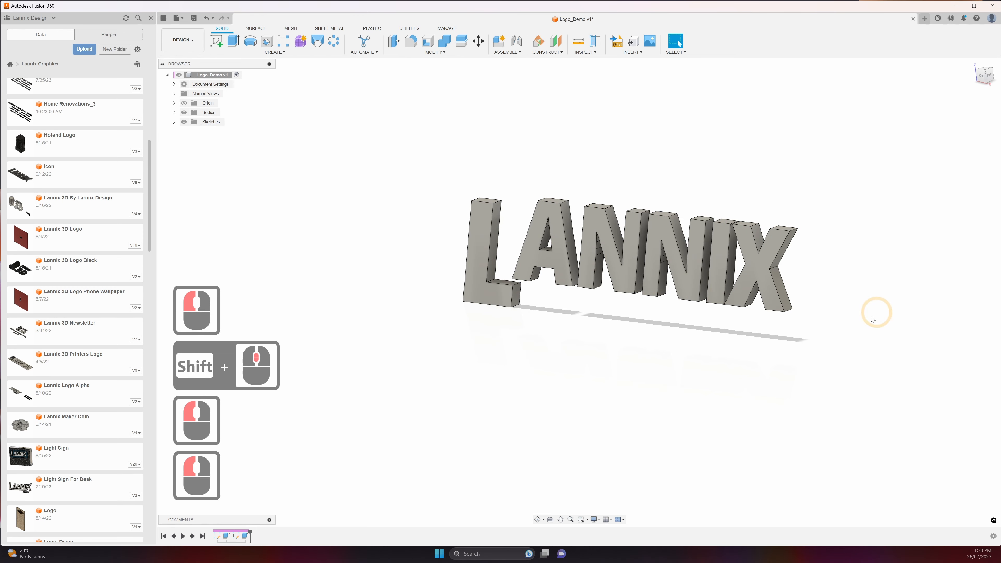
Create a new sketch on the front face of the L
{"action": "middle_click_drag", "start_coordinate": [860, 327], "coordinate": [809, 354]}
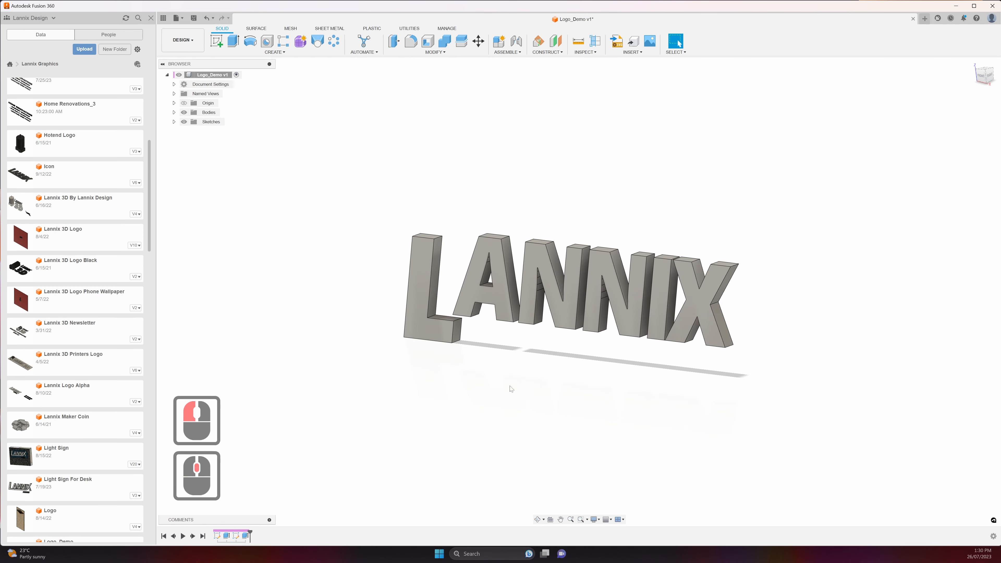
{"action": "right_click", "coordinate": [433, 325]}
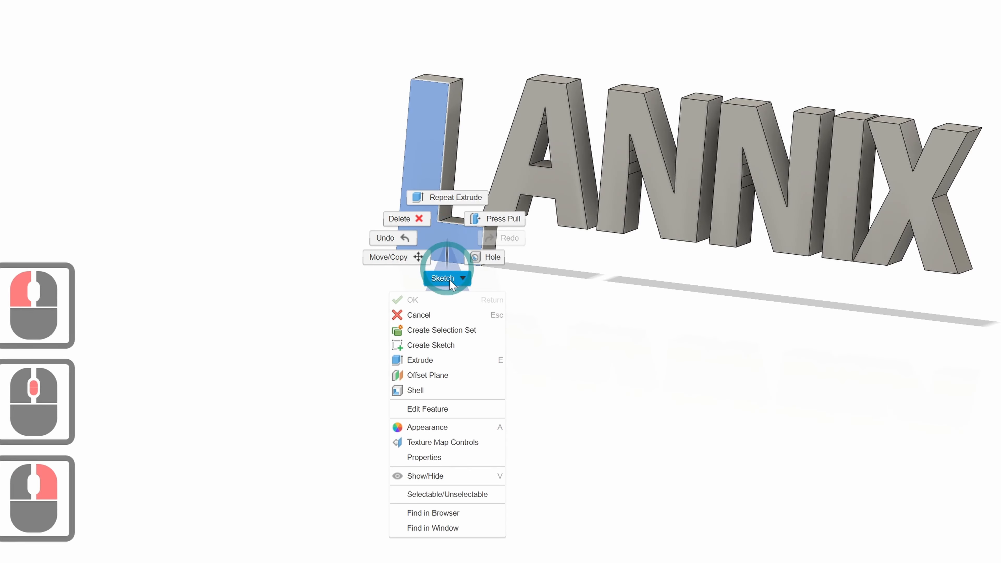
{"action": "left_click", "coordinate": [448, 353]}
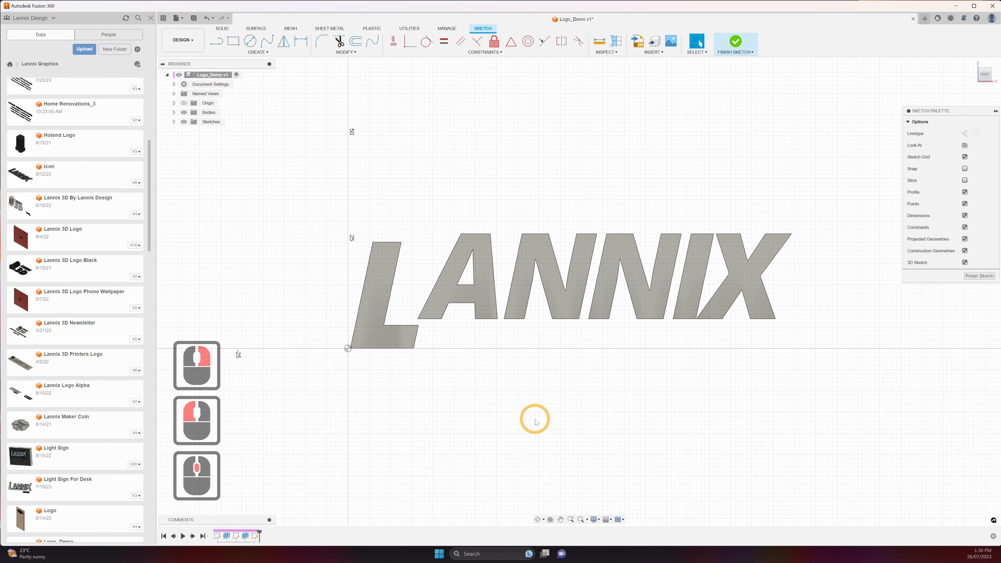
Project the L's top and foot-end edges, the A's top edge, and the X's upper-right and both bottom edges into the sketch
{"action": "key", "text": "p"}
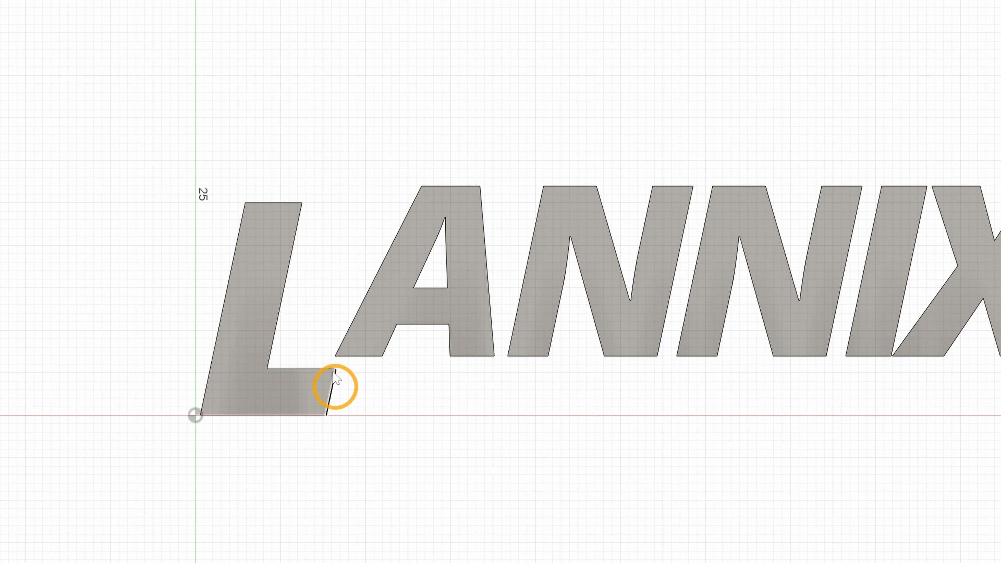
{"action": "left_click", "coordinate": [276, 202]}
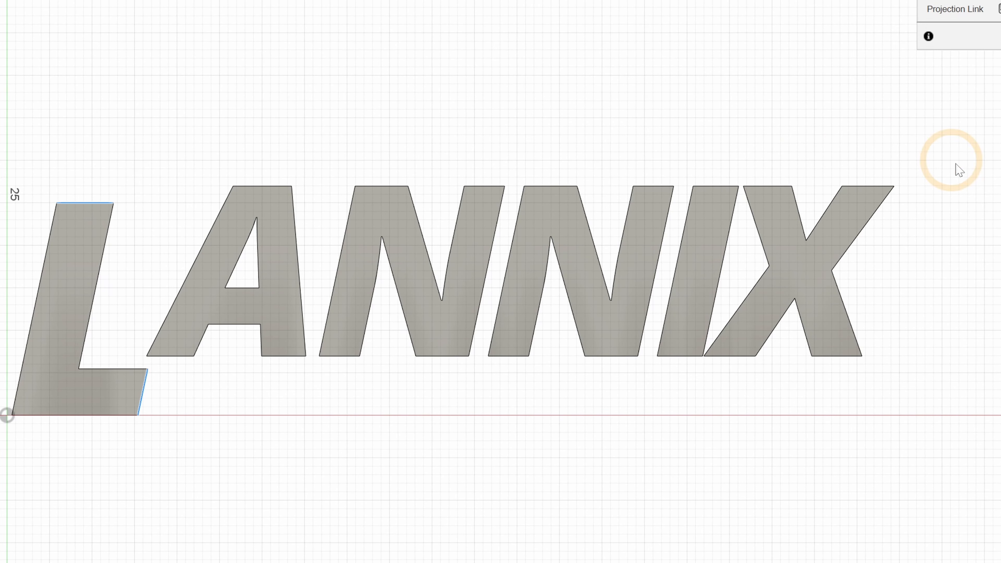
{"action": "left_click", "coordinate": [876, 186]}
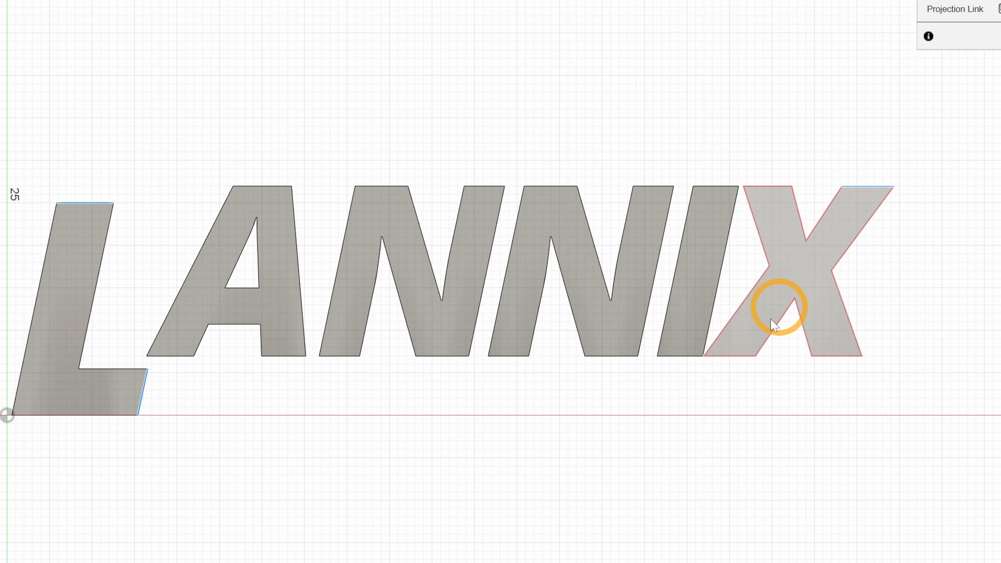
{"action": "left_click", "coordinate": [738, 357]}
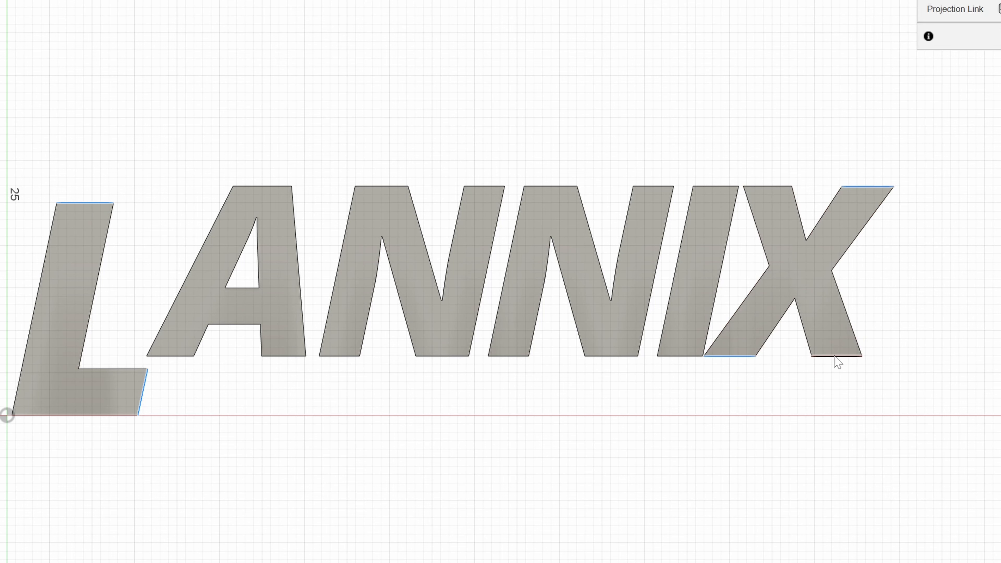
{"action": "left_click", "coordinate": [836, 357]}
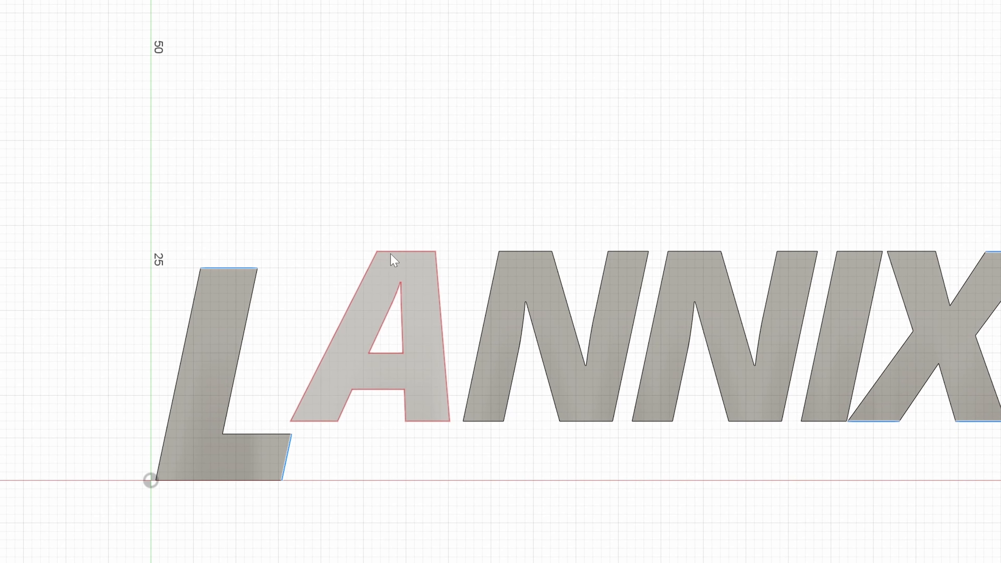
{"action": "left_click", "coordinate": [404, 253]}
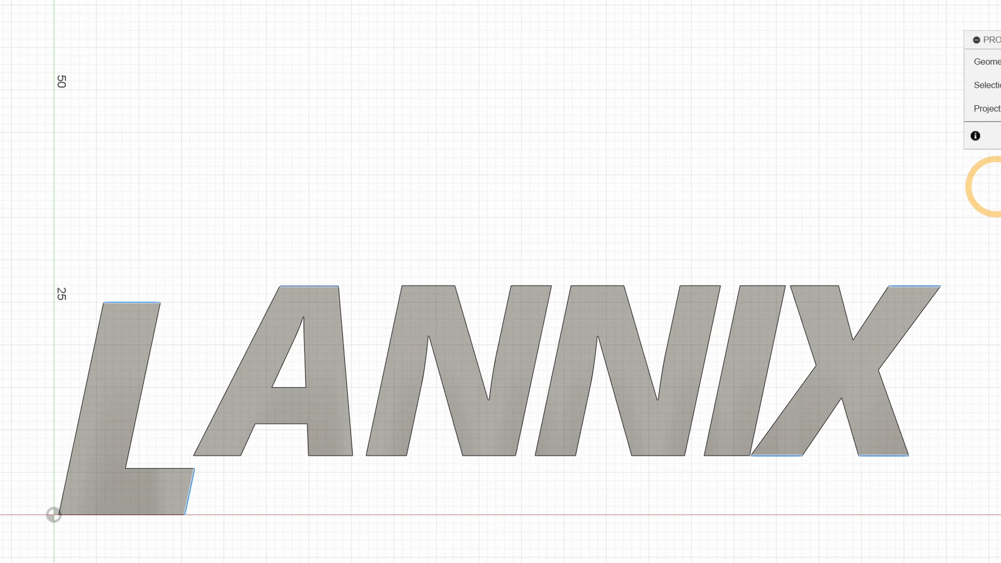
{"action": "left_click", "coordinate": [851, 213]}
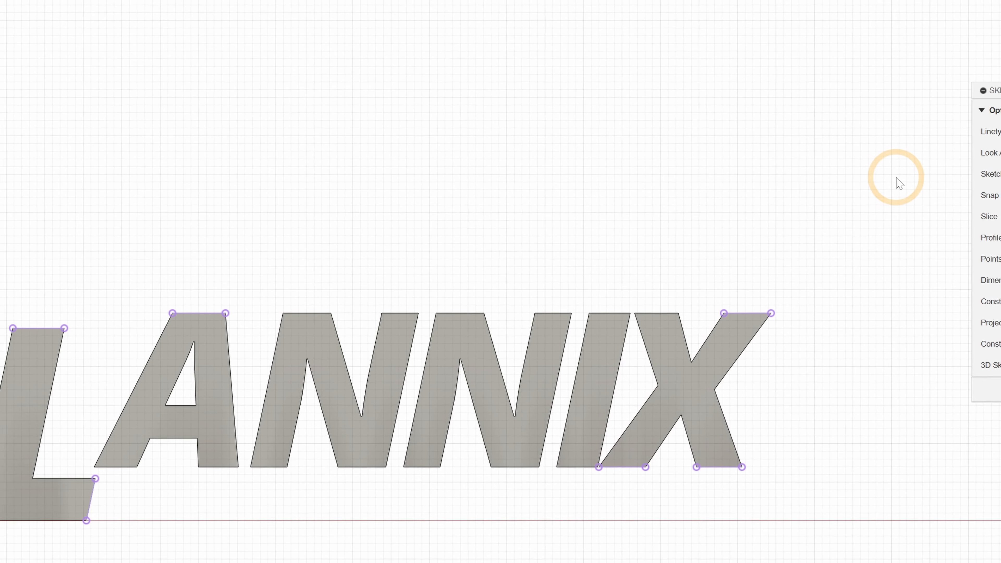
Draw two parallel horizontal lines from the L's foot-end corners towards the X, the lower one about 64 mm long
{"action": "left_click", "coordinate": [501, 349]}
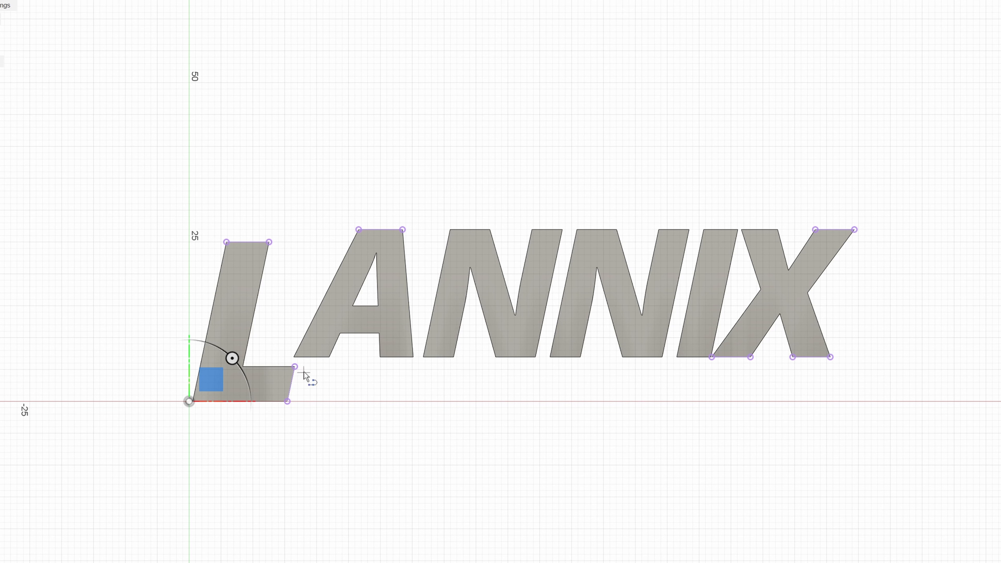
{"action": "left_click", "coordinate": [295, 367]}
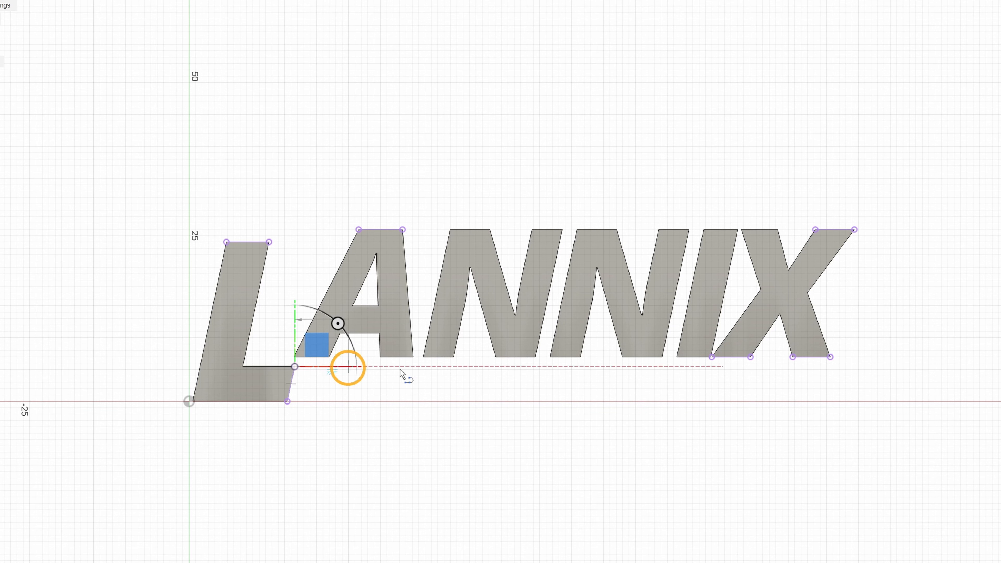
{"action": "left_click", "coordinate": [685, 367]}
{"action": "left_click", "coordinate": [737, 420]}
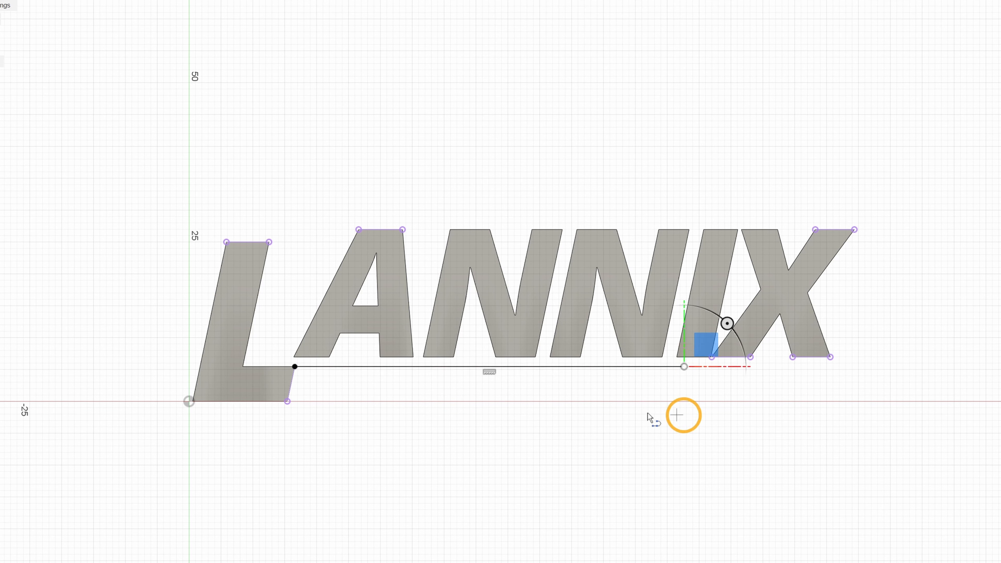
{"action": "left_click", "coordinate": [287, 402]}
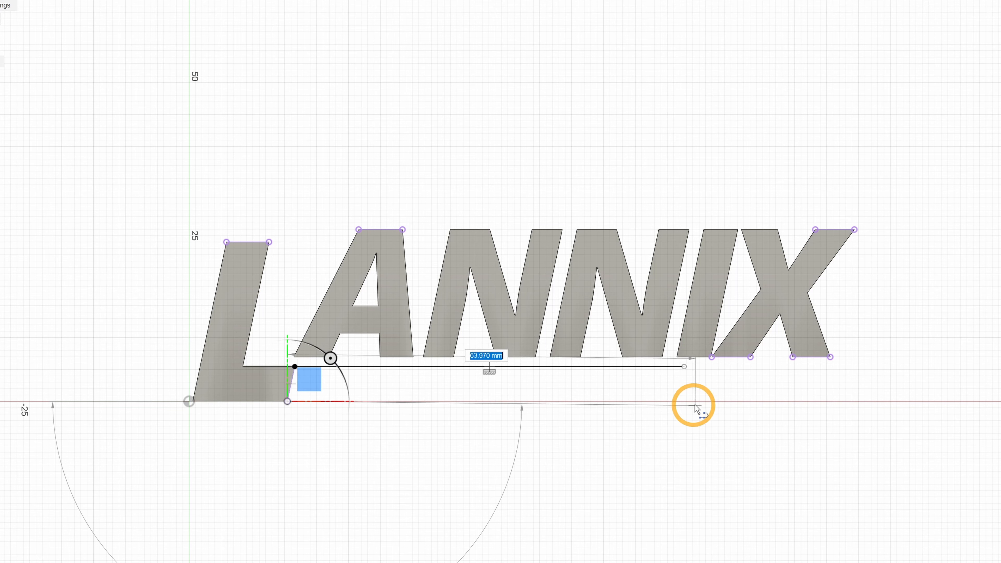
{"action": "left_click", "coordinate": [699, 401]}
{"action": "left_click", "coordinate": [753, 448]}
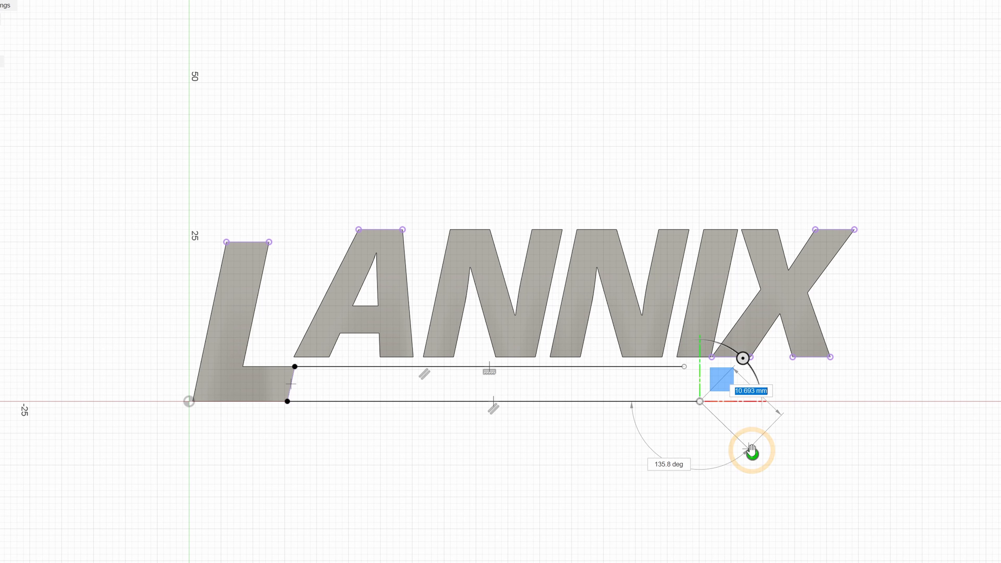
Draw four-sided extension outlines with straight lines below the X's lower-right leg and above its upper-right arm
{"action": "scroll", "coordinate": [827, 406], "scroll_direction": "up", "scroll_amount": 4}
{"action": "left_click", "coordinate": [774, 331]}
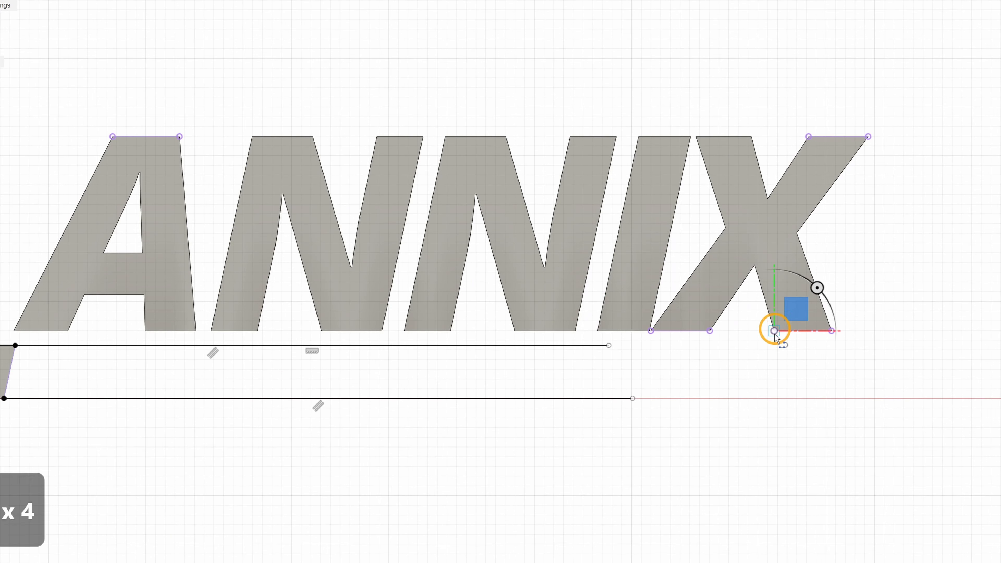
{"action": "left_click", "coordinate": [790, 437]}
{"action": "left_click", "coordinate": [909, 437]}
{"action": "left_click", "coordinate": [832, 331]}
{"action": "left_click", "coordinate": [809, 136]}
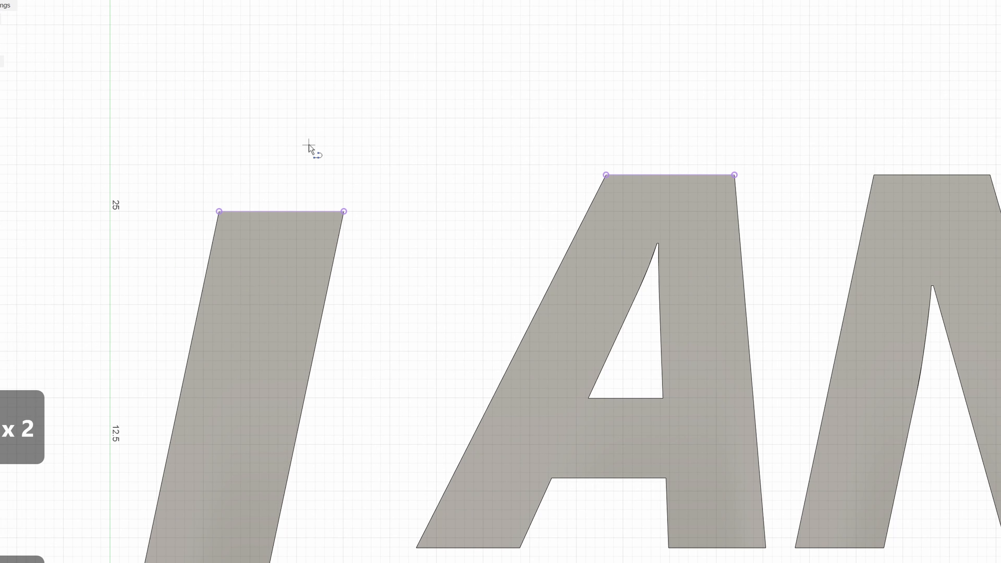
Draw a slanted four-sided outline above the L's top edge, with slanted sides about 7.5 mm long
{"action": "left_click", "coordinate": [220, 211]}
{"action": "left_click", "coordinate": [292, 93]}
{"action": "left_click", "coordinate": [420, 94]}
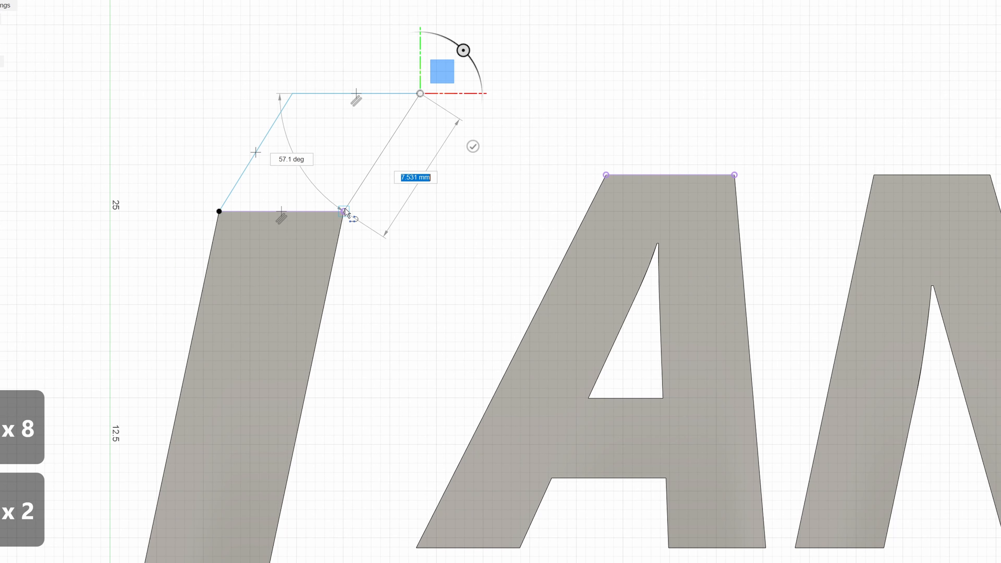
{"action": "left_click", "coordinate": [344, 211]}
{"action": "scroll", "coordinate": [600, 283], "scroll_direction": "down", "scroll_amount": 1}
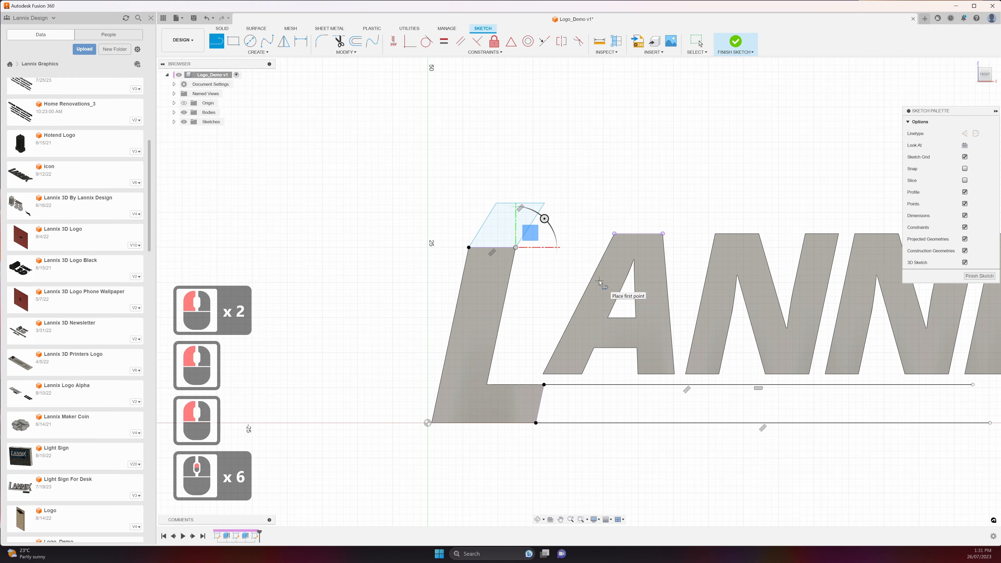
Connect the ends of the two long horizontal lines to the bottom corners of the X's lower-left leg with tangent arcs
{"action": "middle_click_drag", "start_coordinate": [599, 280], "coordinate": [420, 238]}
{"action": "scroll", "coordinate": [820, 321], "scroll_direction": "down", "scroll_amount": 1}
{"action": "middle_click_drag", "start_coordinate": [831, 326], "coordinate": [650, 340]}
{"action": "scroll", "coordinate": [646, 310], "scroll_direction": "down", "scroll_amount": 1}
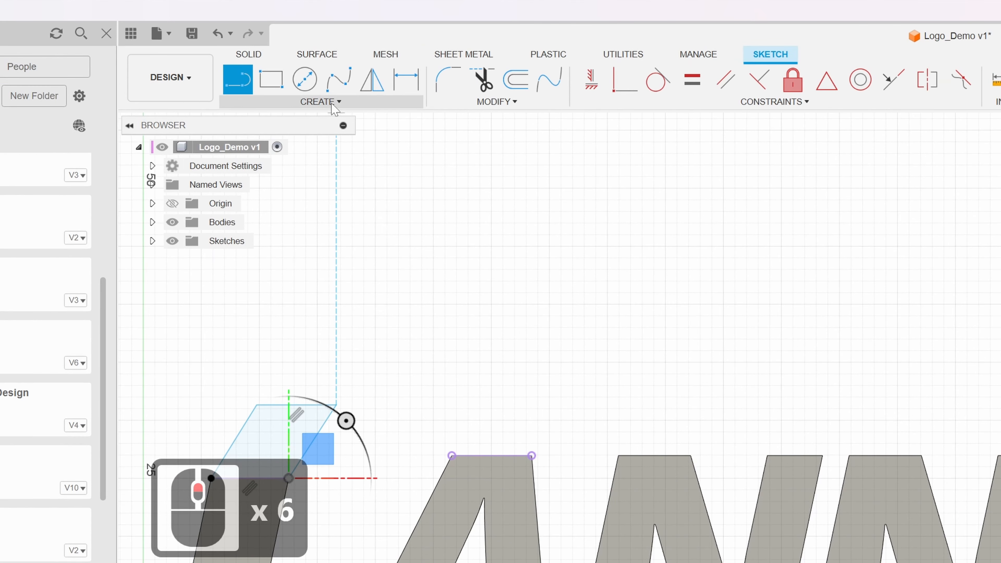
{"action": "left_click", "coordinate": [264, 53]}
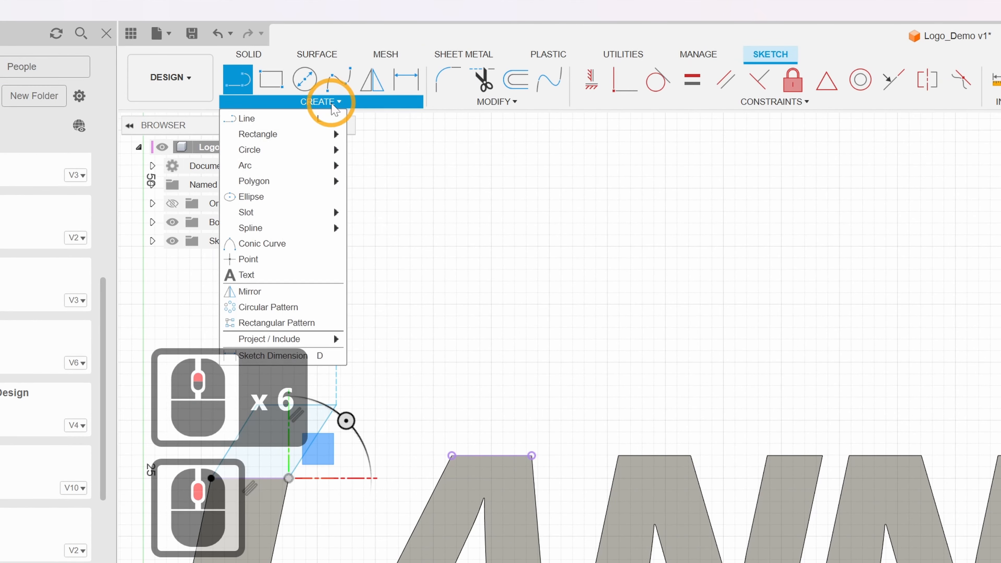
{"action": "mouse_move", "coordinate": [323, 169]}
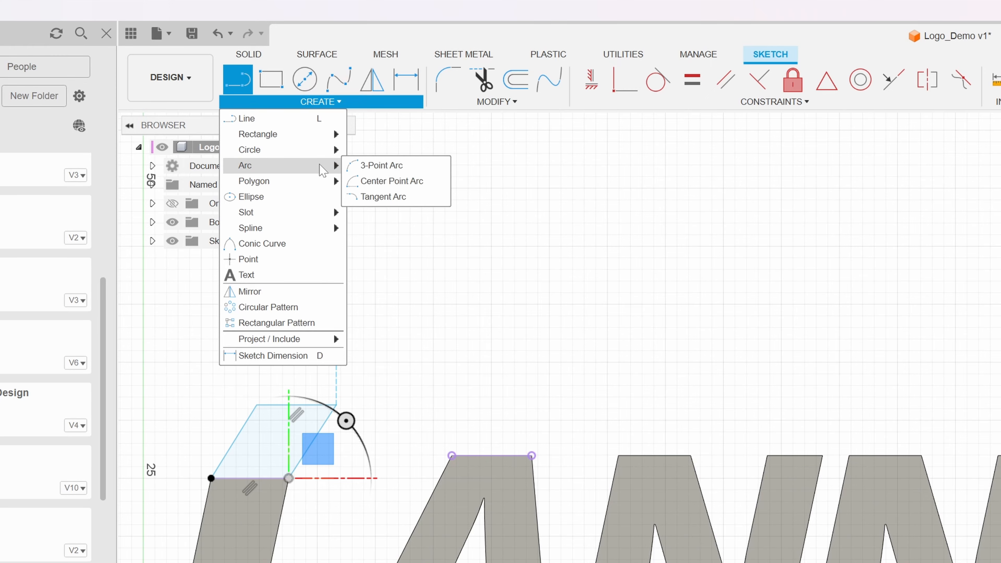
{"action": "left_click", "coordinate": [381, 196]}
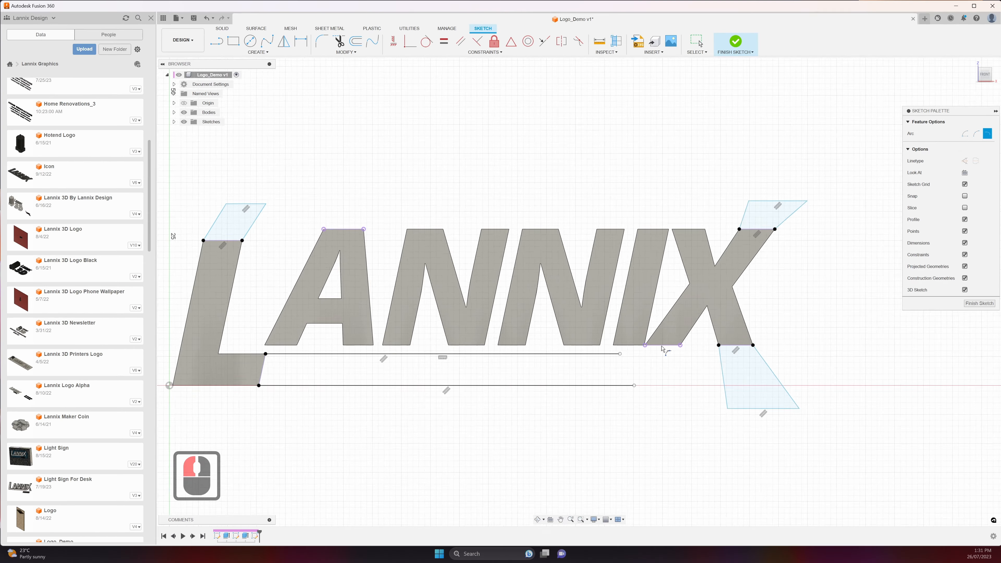
{"action": "scroll", "coordinate": [663, 346], "scroll_direction": "down", "scroll_amount": 10}
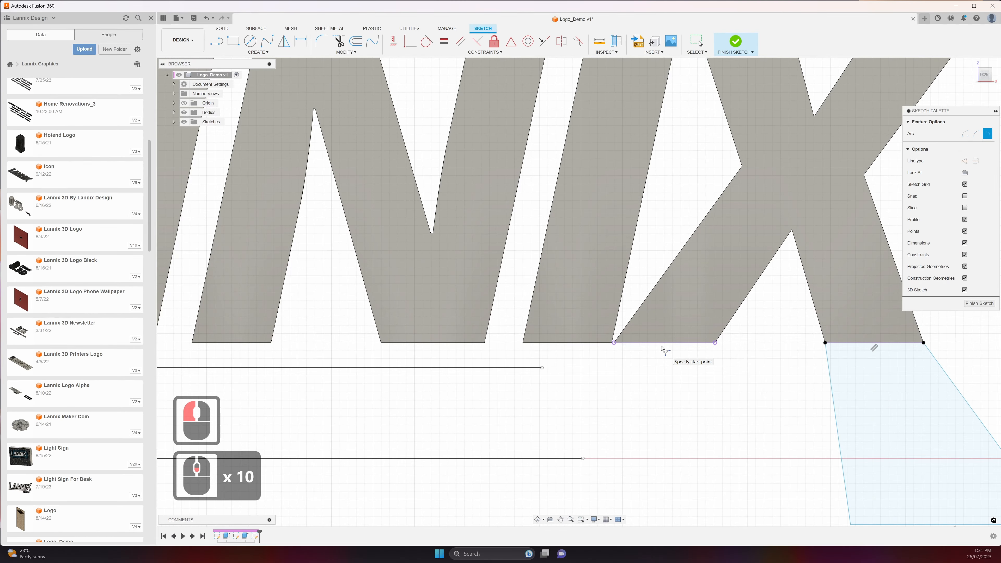
{"action": "left_click", "coordinate": [543, 368]}
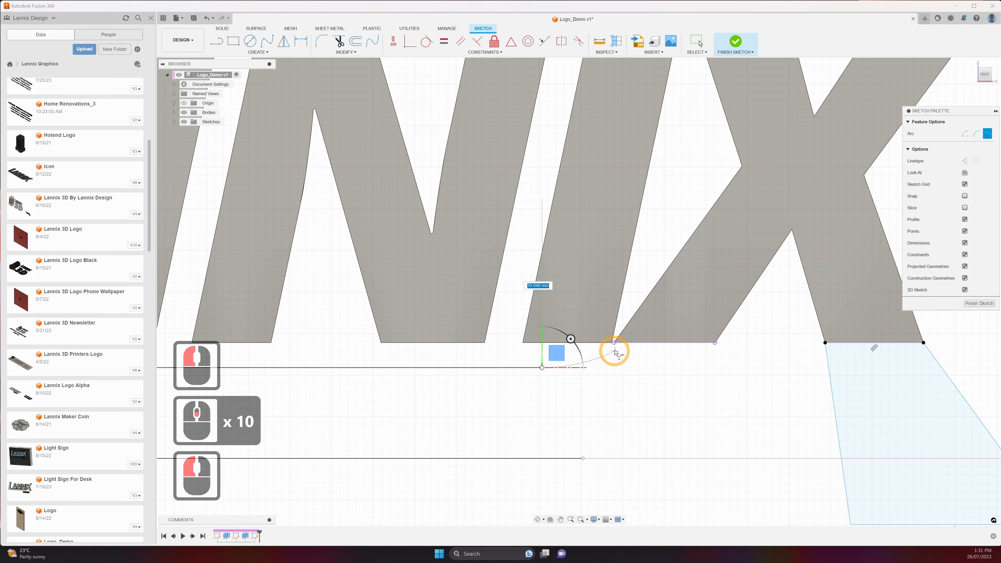
{"action": "left_click", "coordinate": [614, 342]}
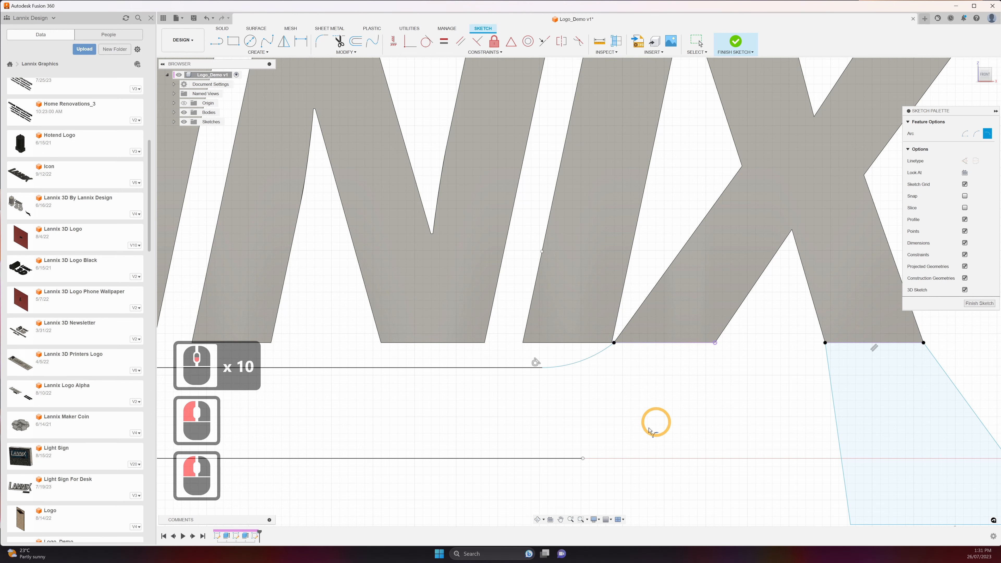
{"action": "left_click", "coordinate": [584, 458]}
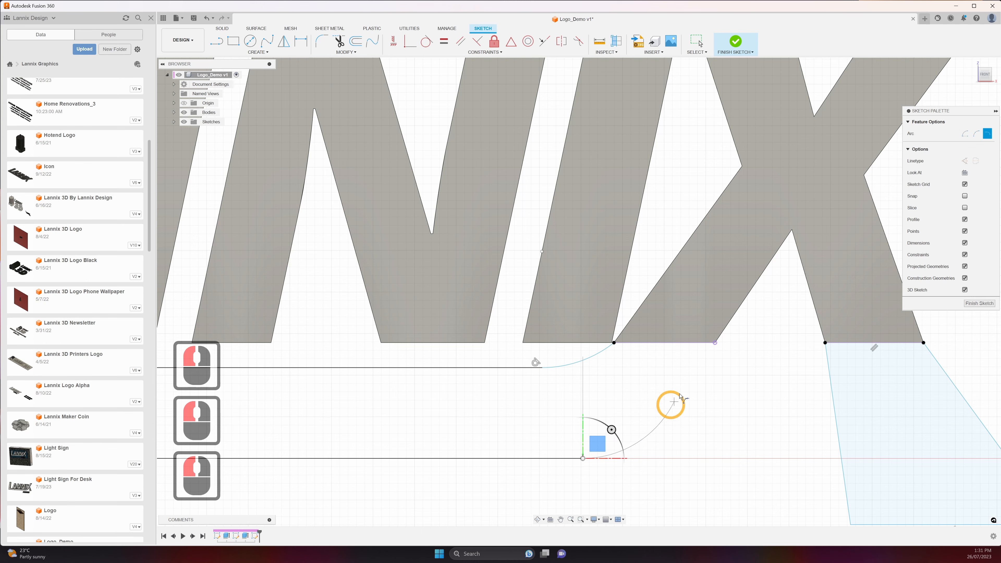
{"action": "left_click", "coordinate": [715, 343]}
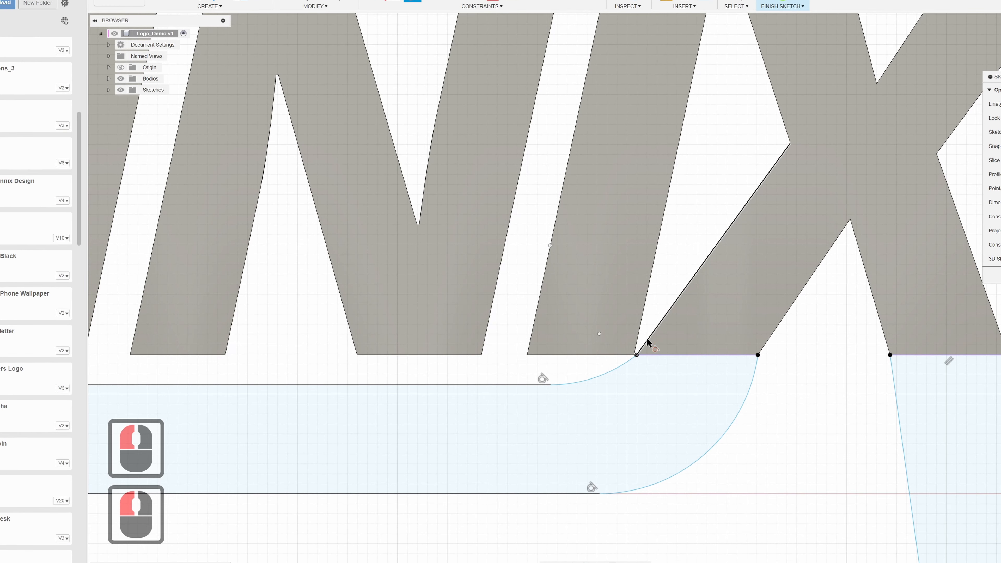
Constrain both connecting arcs tangent to the slanted edges of the X's lower-left leg
{"action": "left_click", "coordinate": [635, 352]}
{"action": "left_click", "coordinate": [627, 361]}
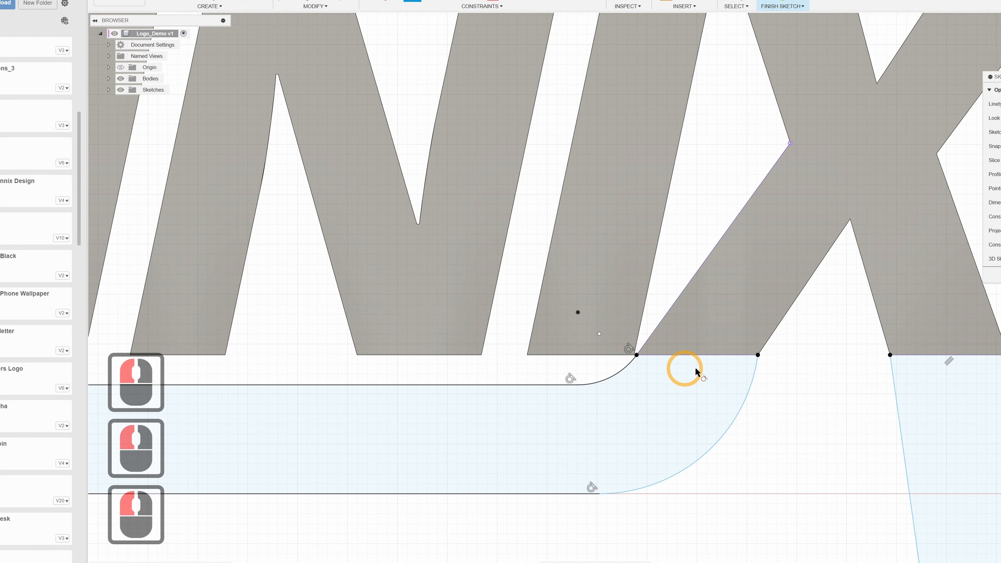
{"action": "left_click", "coordinate": [770, 339]}
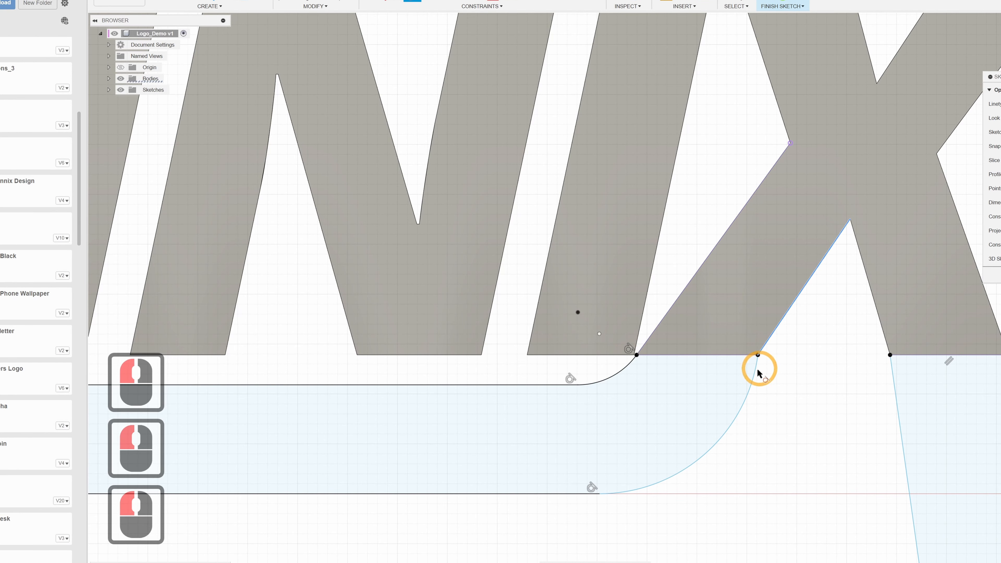
{"action": "left_click", "coordinate": [754, 377]}
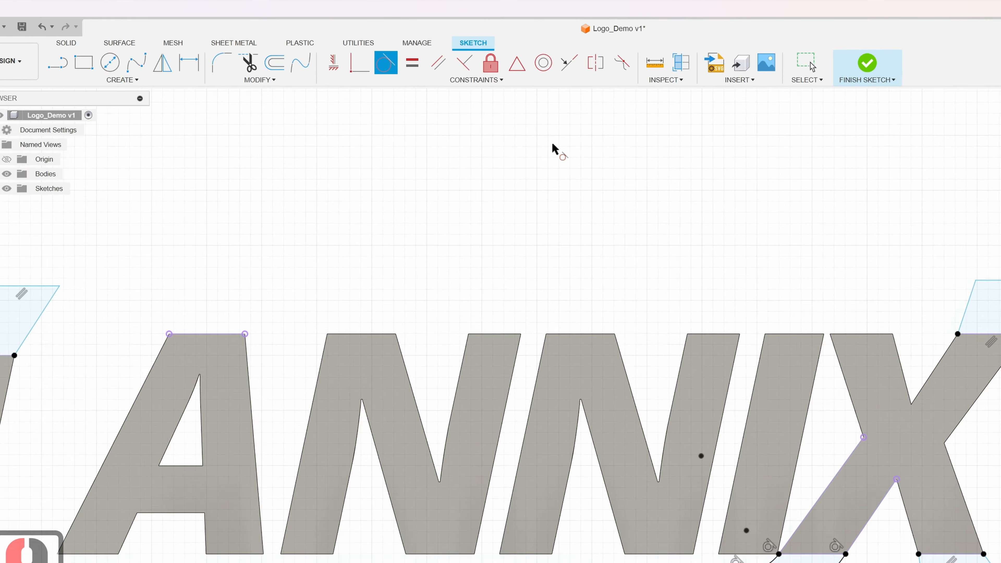
Make the lower-right extension's side lines collinear with the X's leg edges and its bottom line collinear with the lower long horizontal line
{"action": "left_click", "coordinate": [585, 84]}
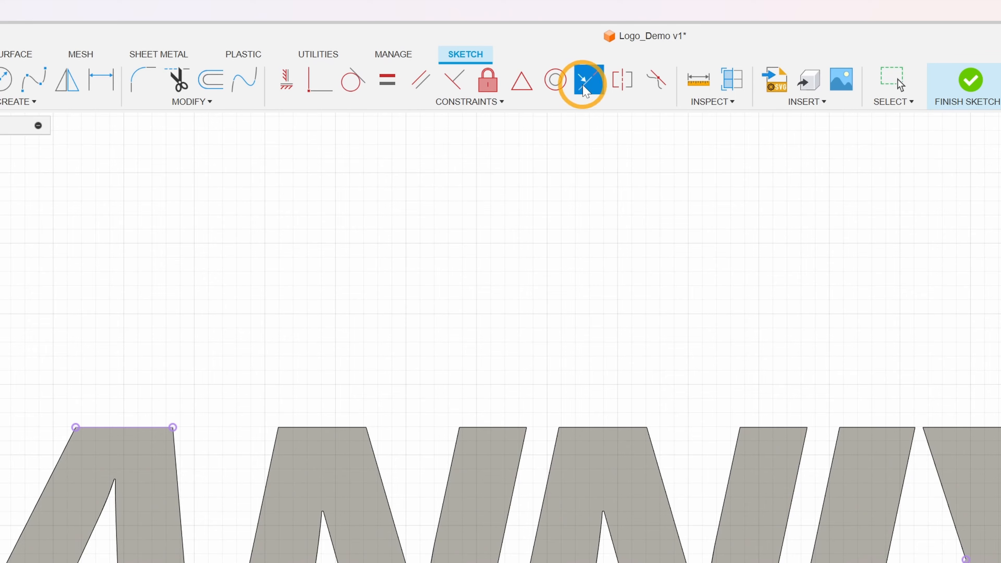
{"action": "scroll", "coordinate": [802, 370], "scroll_direction": "up", "scroll_amount": 3}
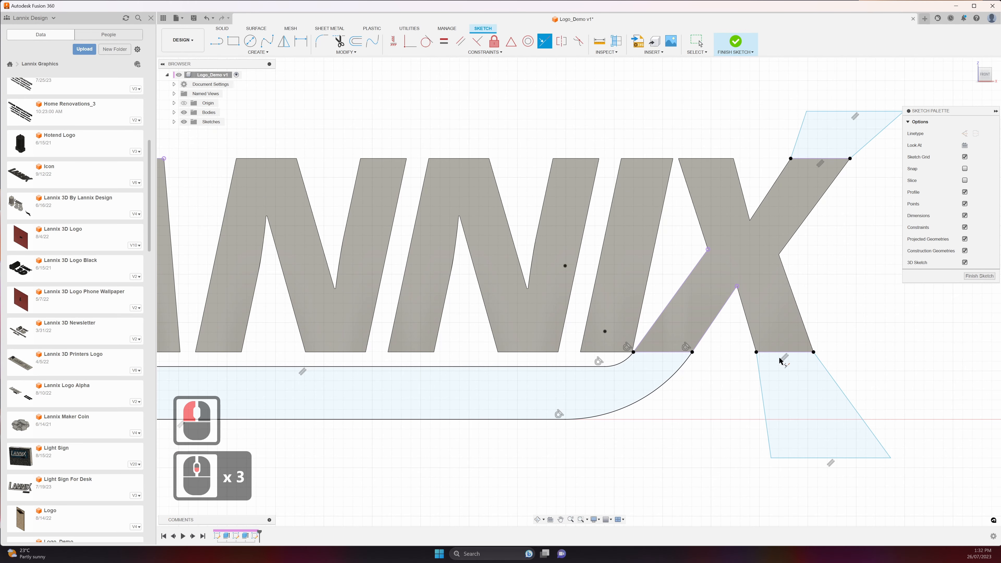
{"action": "left_click", "coordinate": [757, 361]}
{"action": "left_click", "coordinate": [760, 372]}
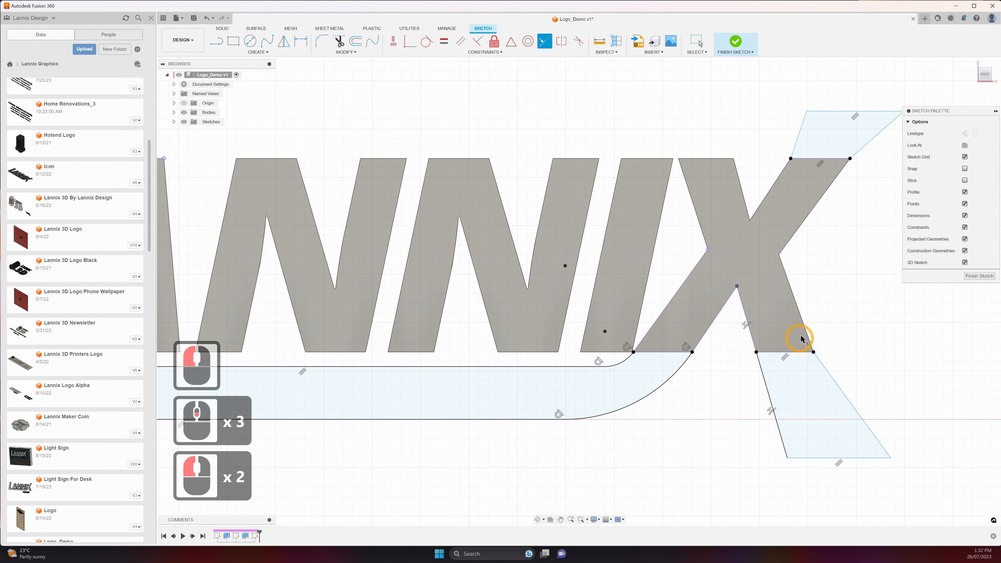
{"action": "left_click", "coordinate": [808, 343]}
{"action": "left_click", "coordinate": [820, 365]}
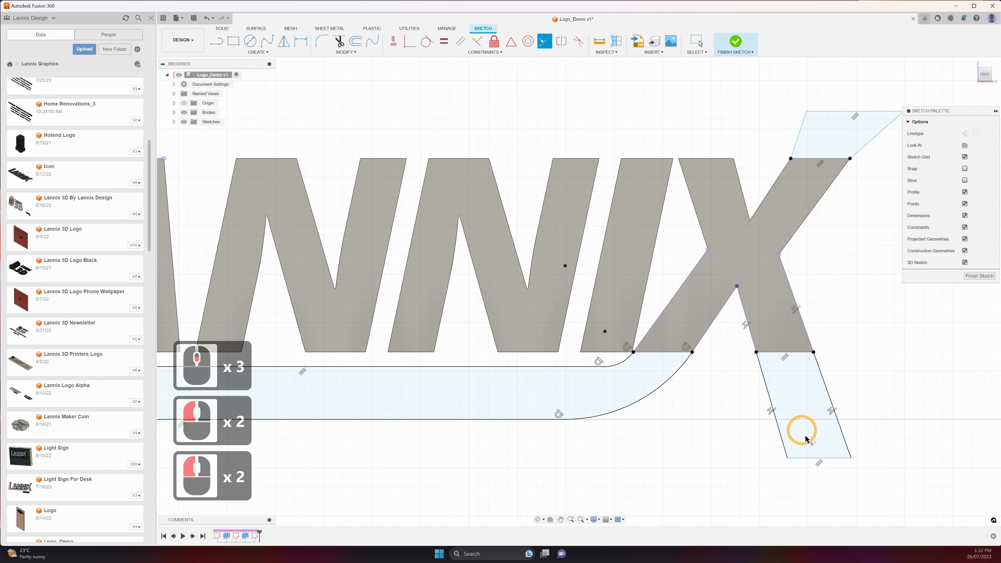
{"action": "left_click", "coordinate": [708, 438]}
{"action": "left_click", "coordinate": [526, 421]}
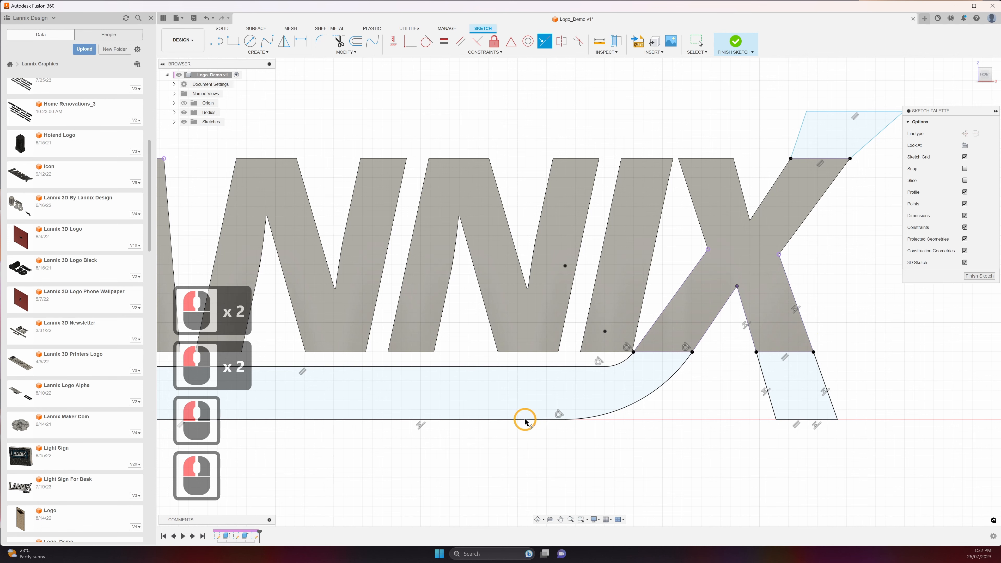
Make the X's upper-right extension sides collinear with the arm's edges and its top line collinear with the L extension's top line
{"action": "middle_click_drag", "start_coordinate": [737, 257], "coordinate": [585, 349]}
{"action": "left_click", "coordinate": [638, 247]}
{"action": "left_click", "coordinate": [717, 228]}
{"action": "left_click", "coordinate": [687, 266]}
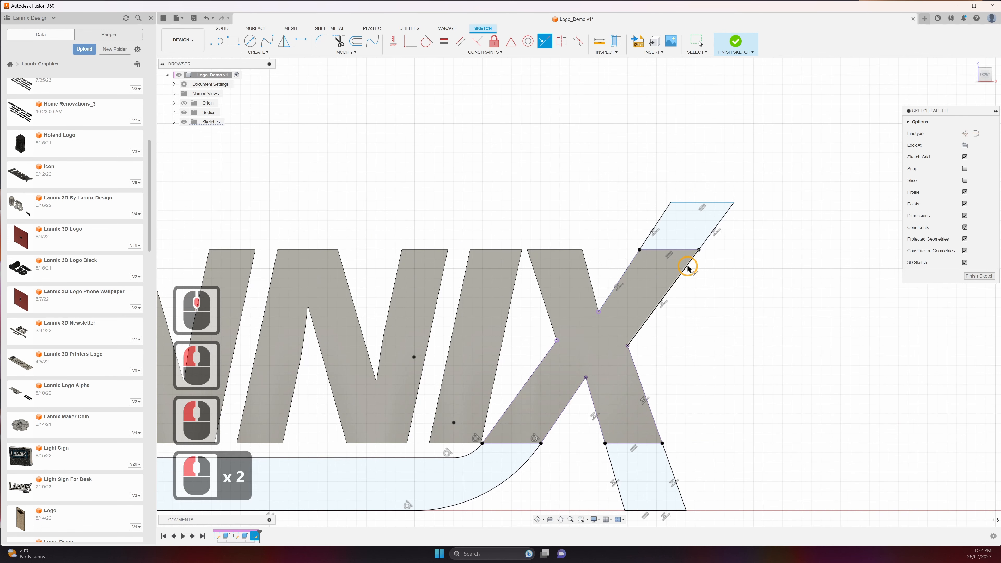
{"action": "left_click", "coordinate": [714, 203]}
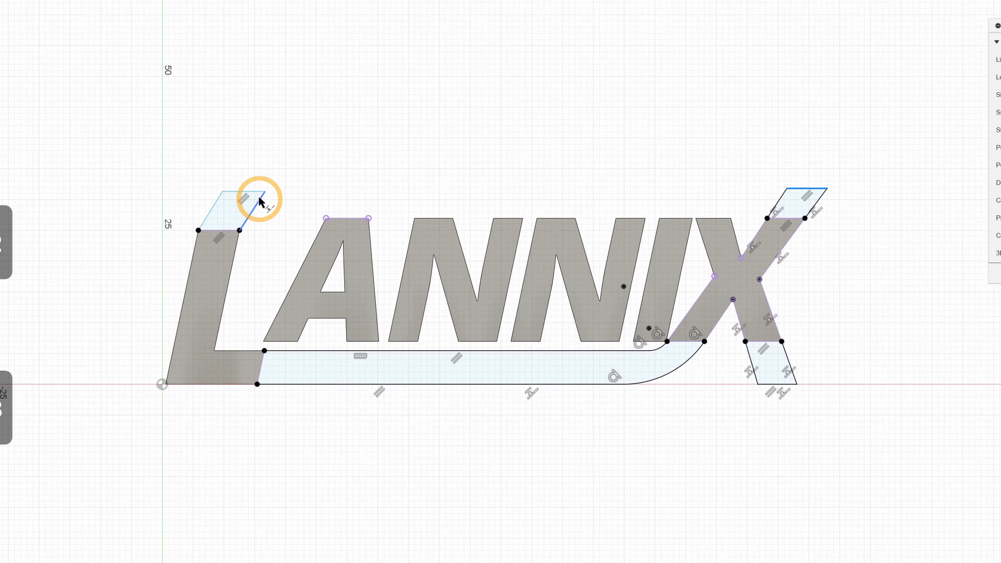
{"action": "scroll", "coordinate": [258, 196], "scroll_direction": "down", "scroll_amount": 1}
{"action": "left_click", "coordinate": [254, 192]}
Make both side lines of the L's upper extension collinear with the slanted edges of the L's stem
{"action": "scroll", "coordinate": [193, 213], "scroll_direction": "up", "scroll_amount": 3}
{"action": "middle_click_drag", "start_coordinate": [192, 213], "coordinate": [337, 240]}
{"action": "scroll", "coordinate": [338, 240], "scroll_direction": "down", "scroll_amount": 1}
{"action": "left_click", "coordinate": [349, 269]}
{"action": "left_click", "coordinate": [371, 231]}
{"action": "left_click", "coordinate": [412, 237]}
{"action": "left_click", "coordinate": [396, 282]}
Dimension the vertical distance between the L extension's top line and the A's top edge as 3 mm
{"action": "middle_click_drag", "start_coordinate": [557, 302], "coordinate": [329, 333]}
{"action": "scroll", "coordinate": [329, 333], "scroll_direction": "down", "scroll_amount": 1}
{"action": "key", "text": "d"}
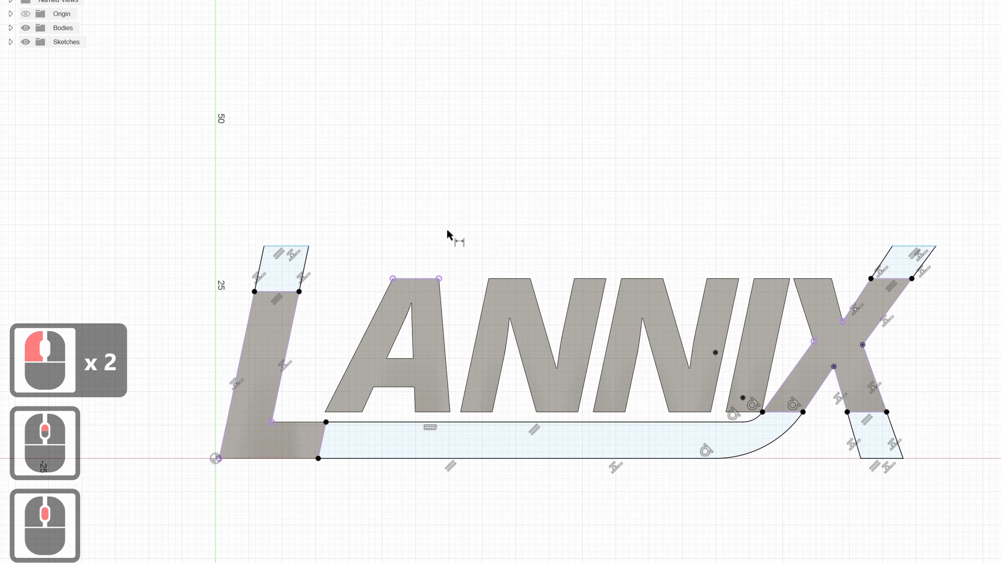
{"action": "left_click", "coordinate": [294, 251]}
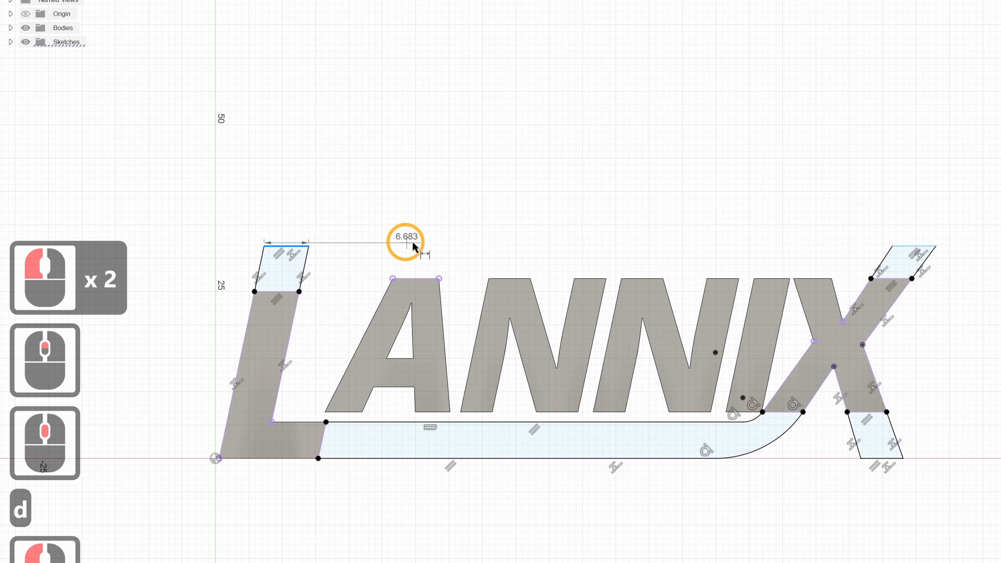
{"action": "left_click", "coordinate": [417, 279]}
{"action": "left_click", "coordinate": [466, 259]}
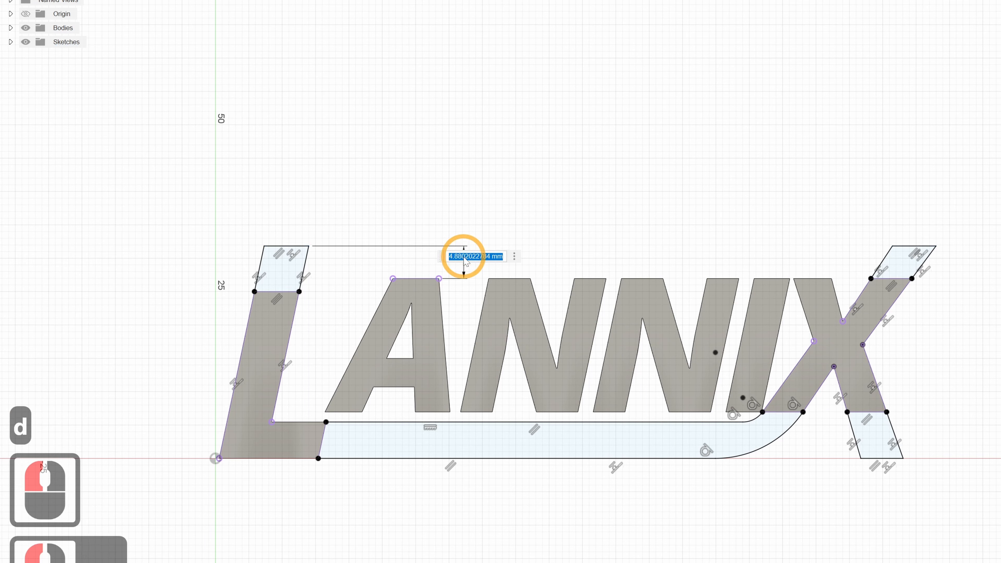
{"action": "double_click", "coordinate": [466, 259]}
{"action": "type", "text": "3"}
{"action": "key", "text": "Return"}
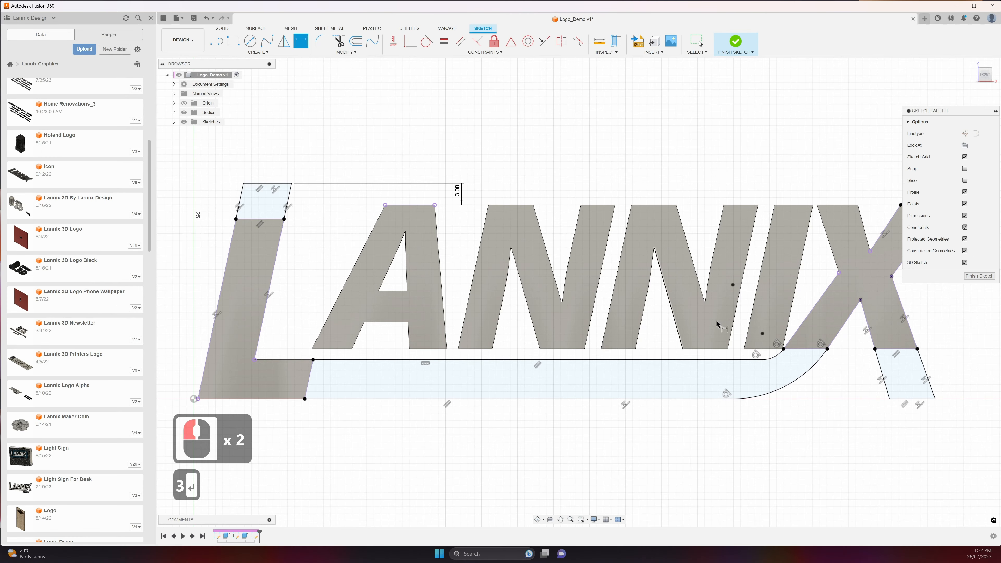
Extrude the four extension profiles up to the back face of the L, joining them to the letters
{"action": "scroll", "coordinate": [764, 342], "scroll_direction": "down", "scroll_amount": 2}
{"action": "middle_click_drag", "start_coordinate": [765, 342], "coordinate": [689, 340]}
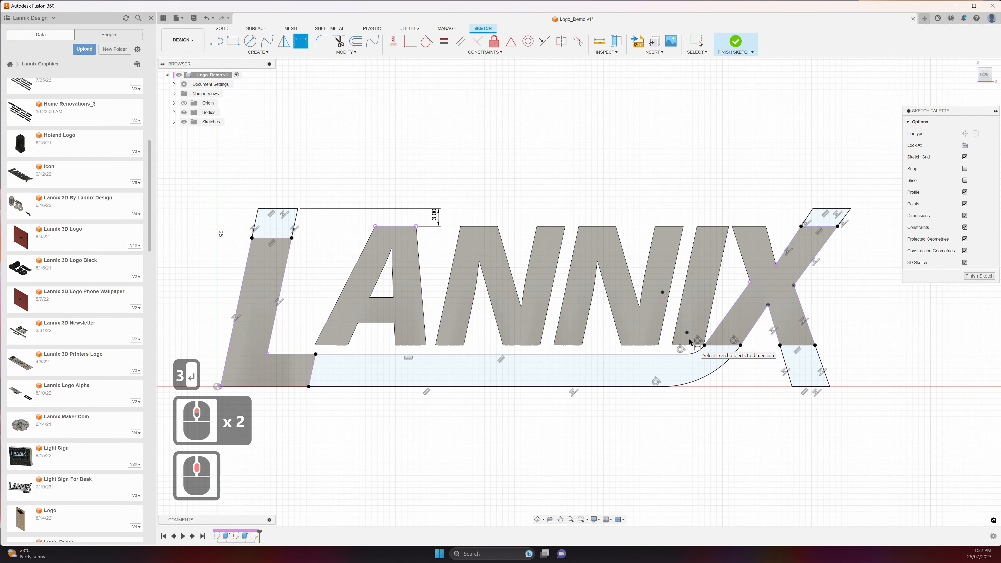
{"action": "key", "text": "e"}
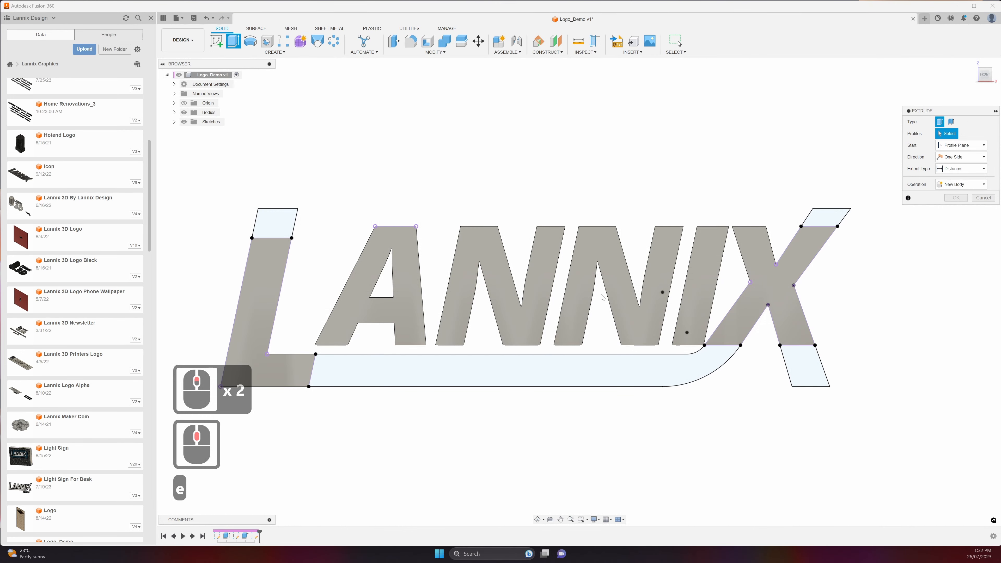
{"action": "middle_click_drag", "start_coordinate": [678, 339], "coordinate": [588, 352], "text": "shift"}
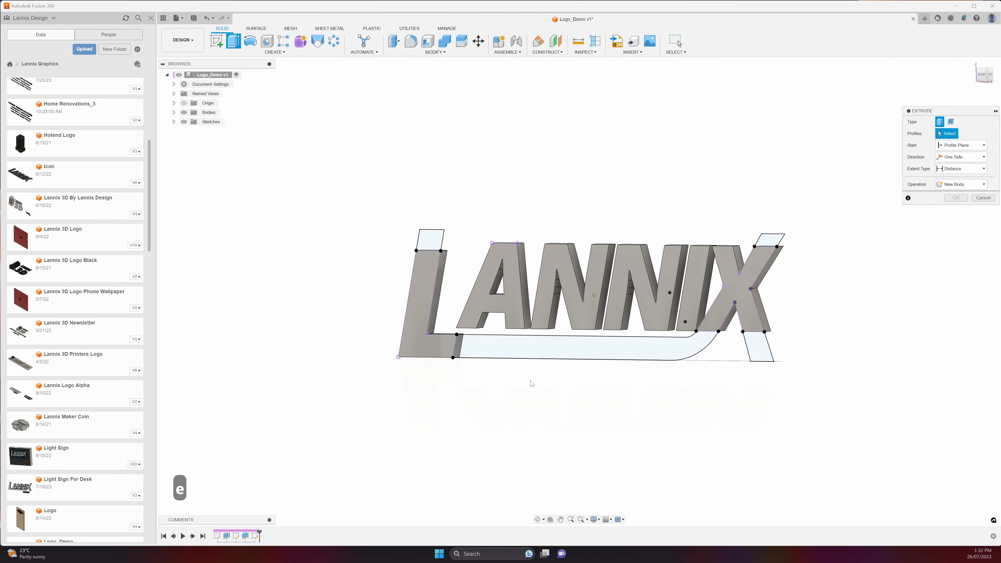
{"action": "middle_click_drag", "start_coordinate": [531, 383], "coordinate": [522, 407], "text": "shift"}
{"action": "left_click", "coordinate": [439, 237]}
{"action": "left_click", "coordinate": [507, 350]}
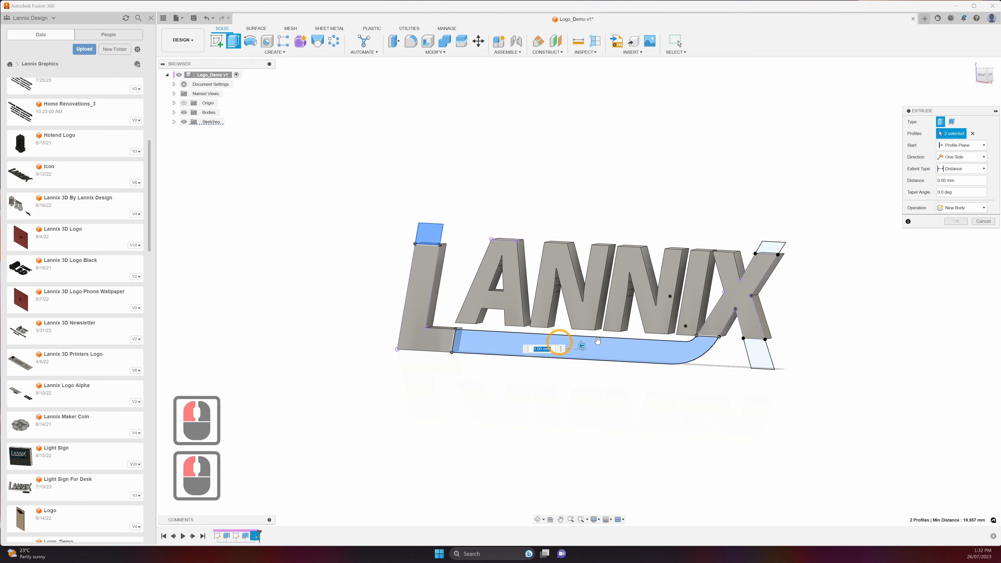
{"action": "left_click", "coordinate": [771, 251]}
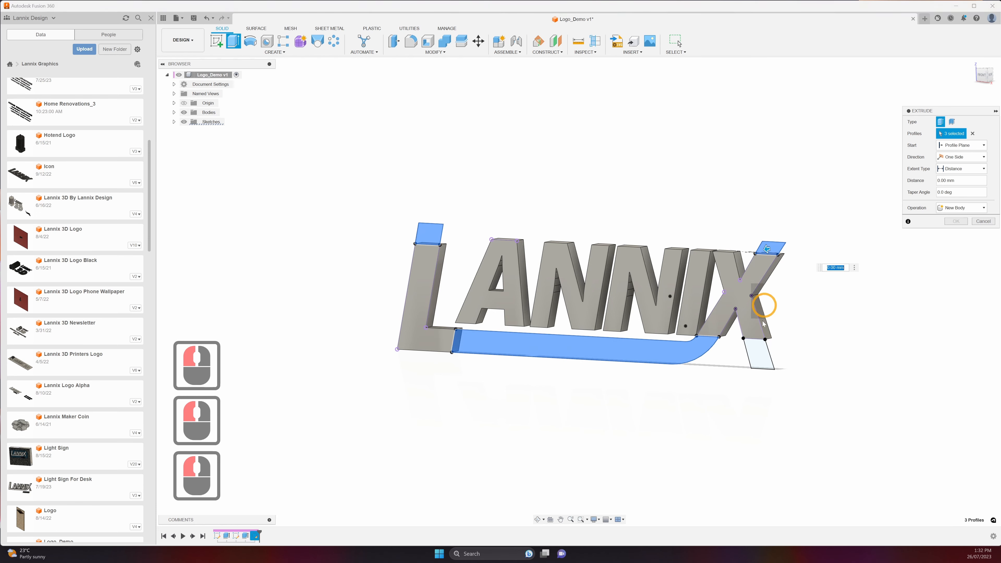
{"action": "left_click", "coordinate": [761, 357]}
{"action": "left_click", "coordinate": [955, 168]}
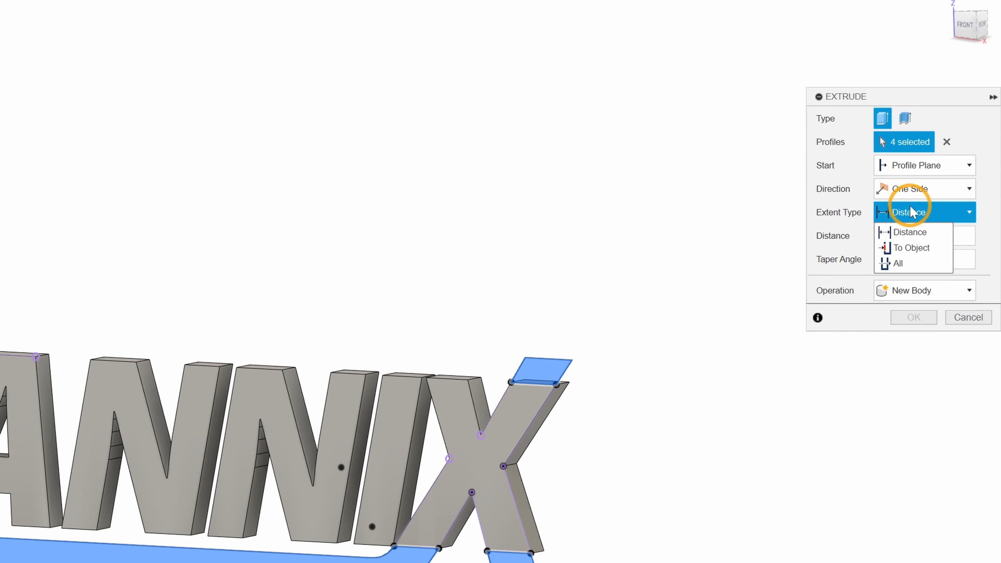
{"action": "left_click", "coordinate": [910, 248]}
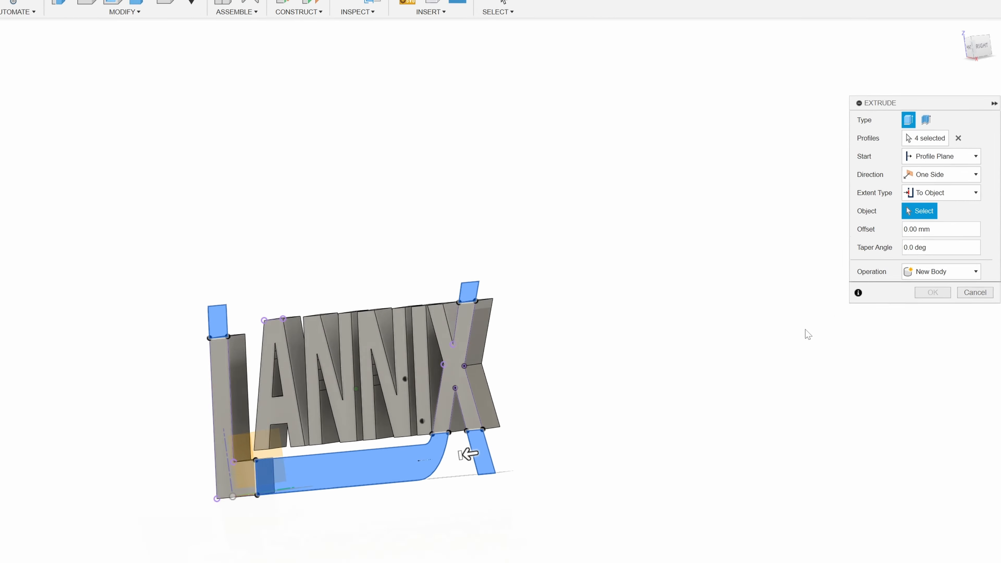
{"action": "middle_click_drag", "start_coordinate": [808, 335], "coordinate": [596, 399], "text": "shift"}
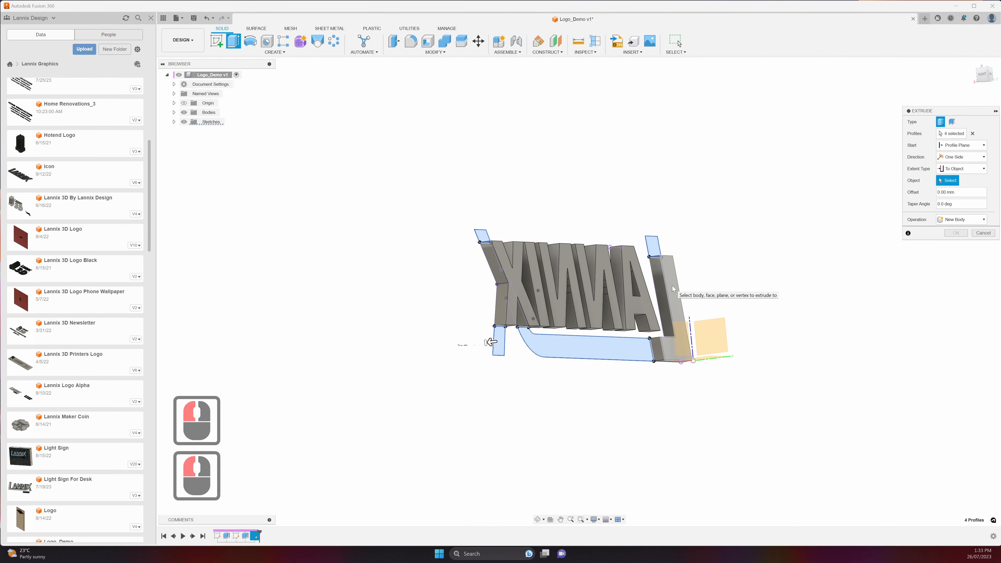
{"action": "left_click", "coordinate": [673, 289]}
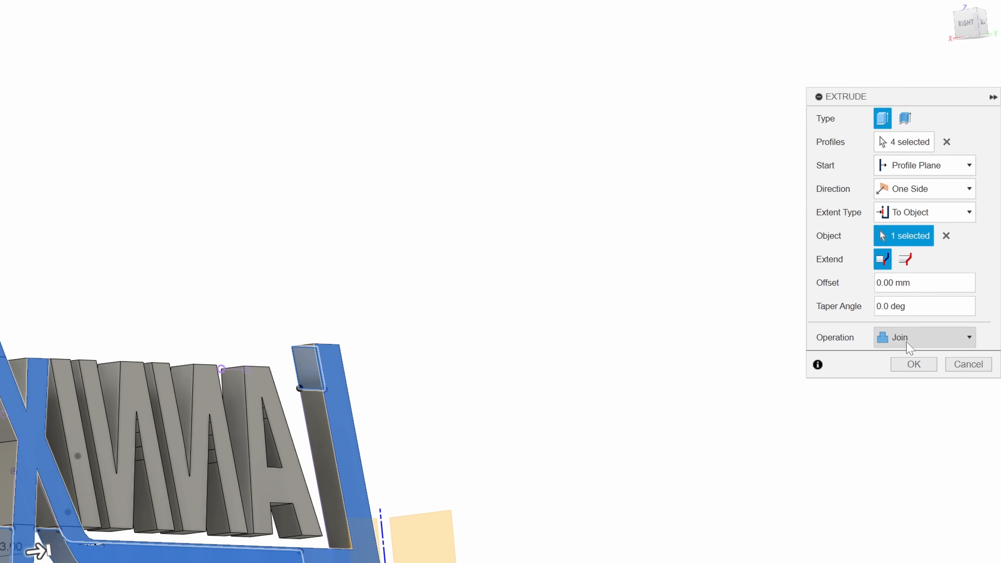
{"action": "left_click", "coordinate": [914, 364]}
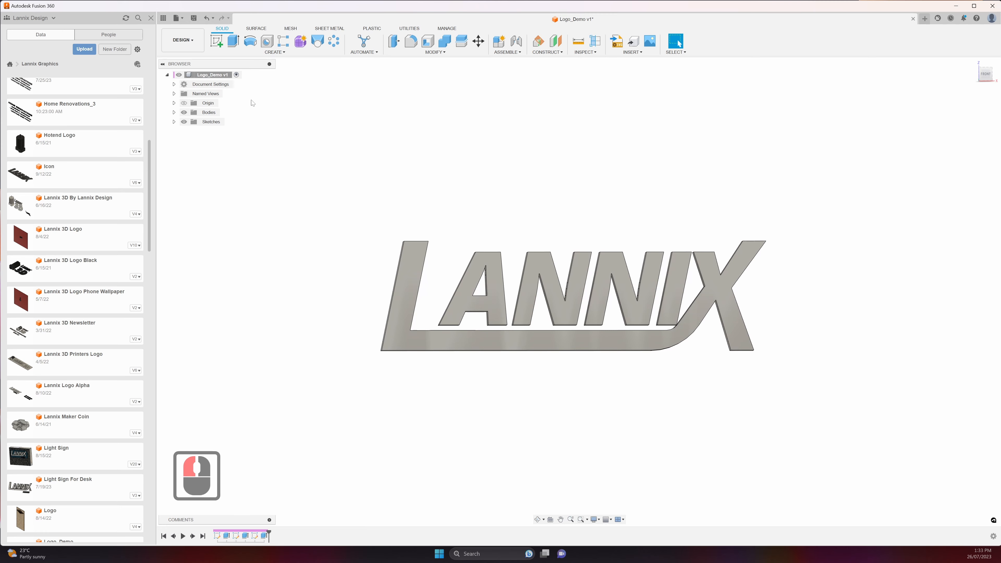
Start a sketch on the front origin plane and project the bottom outer corner of the X's lower-right leg into it
{"action": "left_click", "coordinate": [219, 42]}
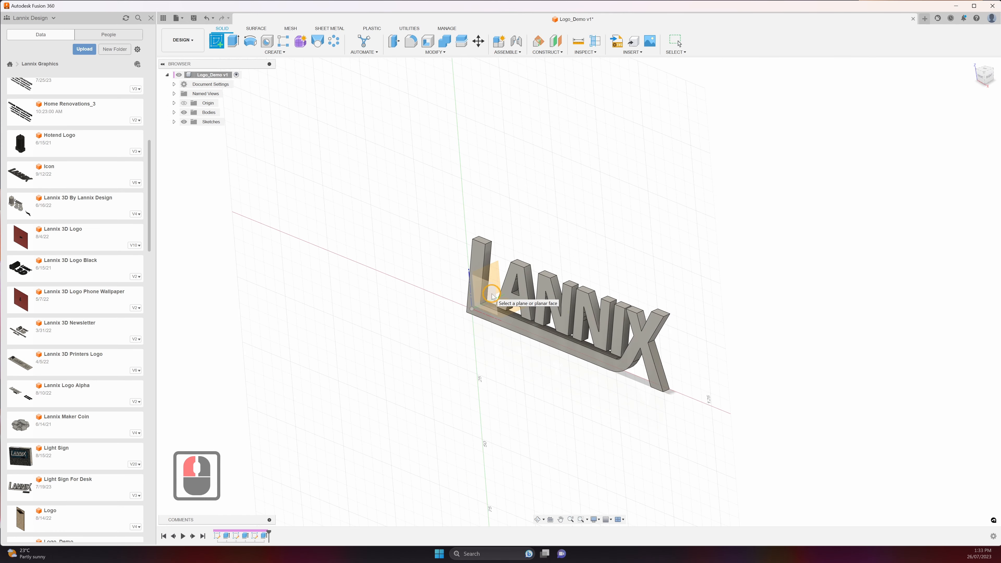
{"action": "left_click", "coordinate": [492, 294]}
{"action": "scroll", "coordinate": [741, 334], "scroll_direction": "up", "scroll_amount": 1}
{"action": "middle_click_drag", "start_coordinate": [750, 334], "coordinate": [537, 344]}
{"action": "scroll", "coordinate": [536, 343], "scroll_direction": "up", "scroll_amount": 1}
{"action": "scroll", "coordinate": [630, 327], "scroll_direction": "down", "scroll_amount": 2}
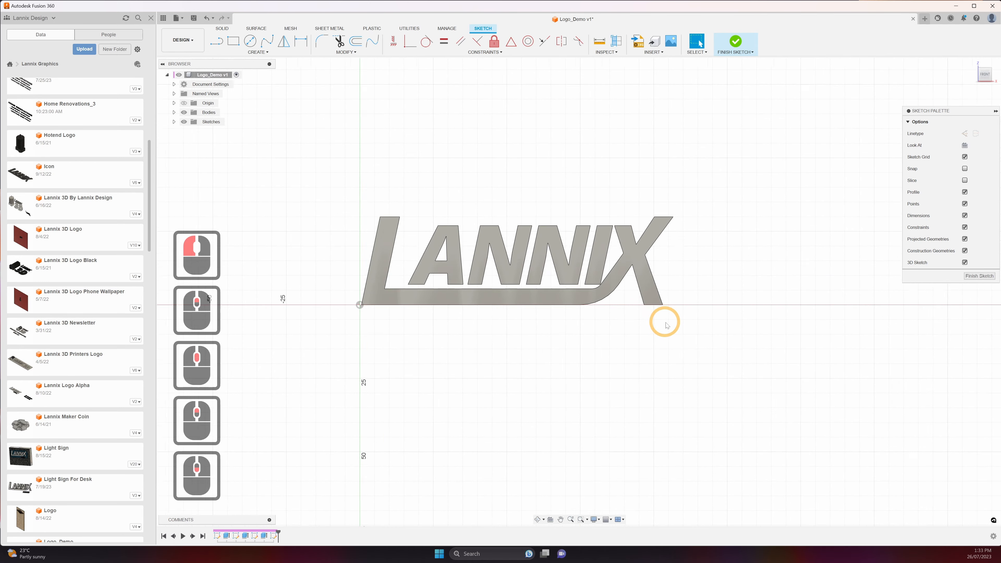
{"action": "scroll", "coordinate": [670, 326], "scroll_direction": "up", "scroll_amount": 4}
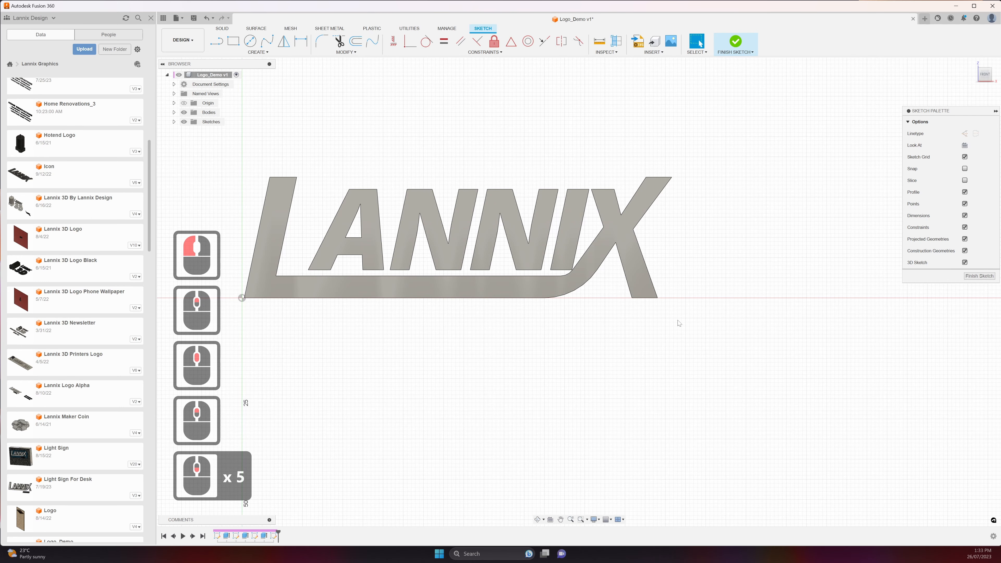
{"action": "key", "text": "p"}
{"action": "left_click", "coordinate": [659, 299]}
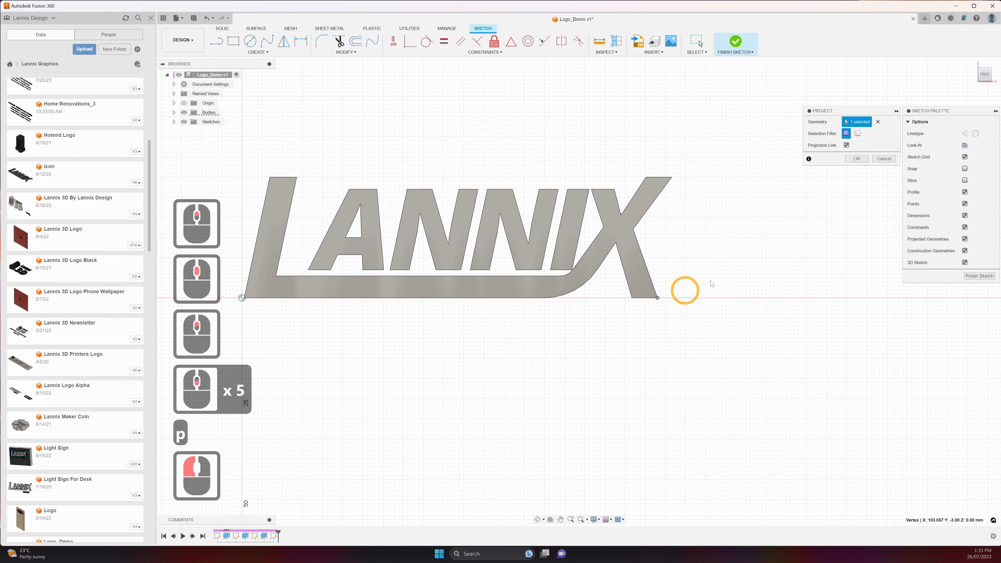
{"action": "left_click", "coordinate": [855, 160]}
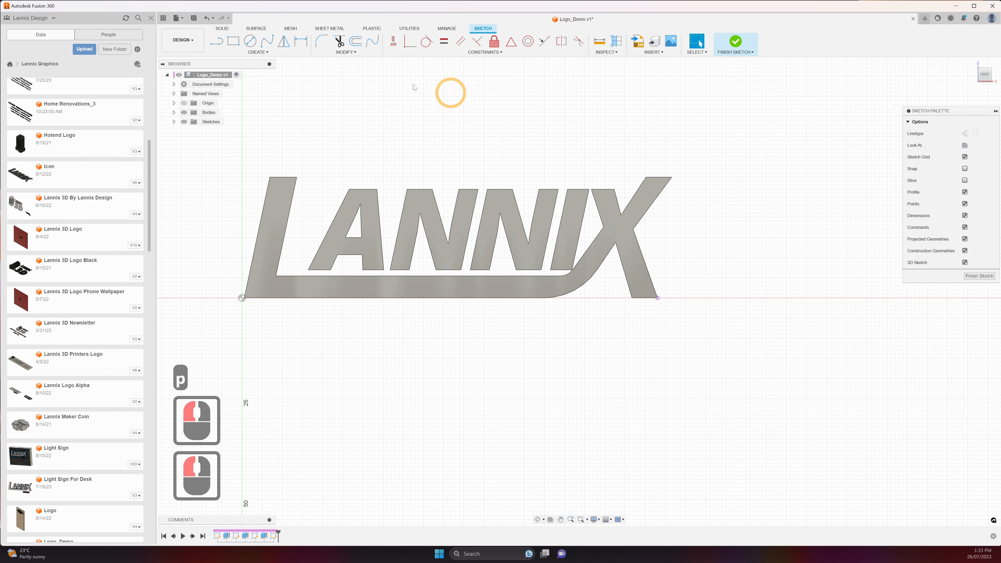
Place a regular text box below the right half of the logo, under the I and X
{"action": "left_click", "coordinate": [276, 52]}
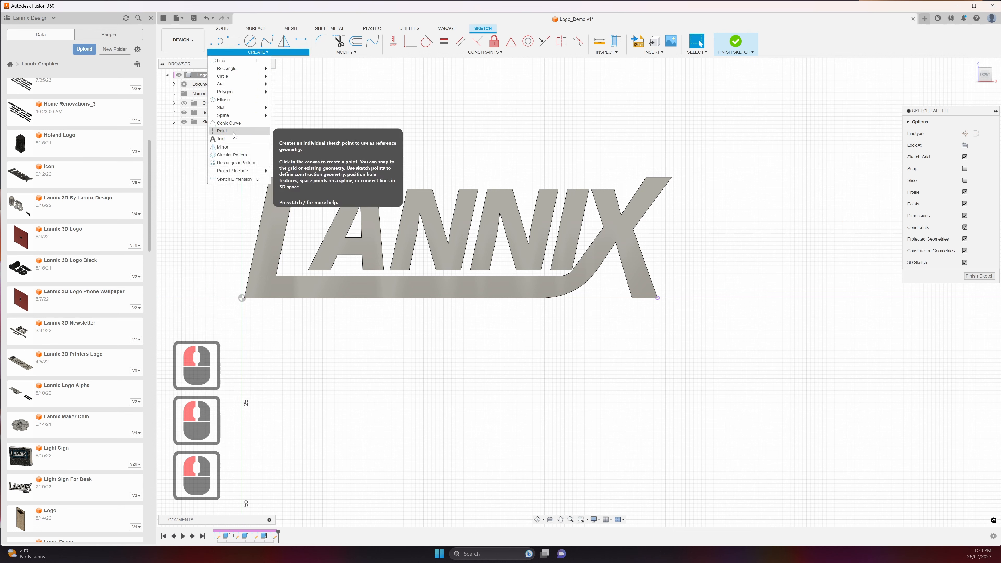
{"action": "left_click", "coordinate": [233, 138]}
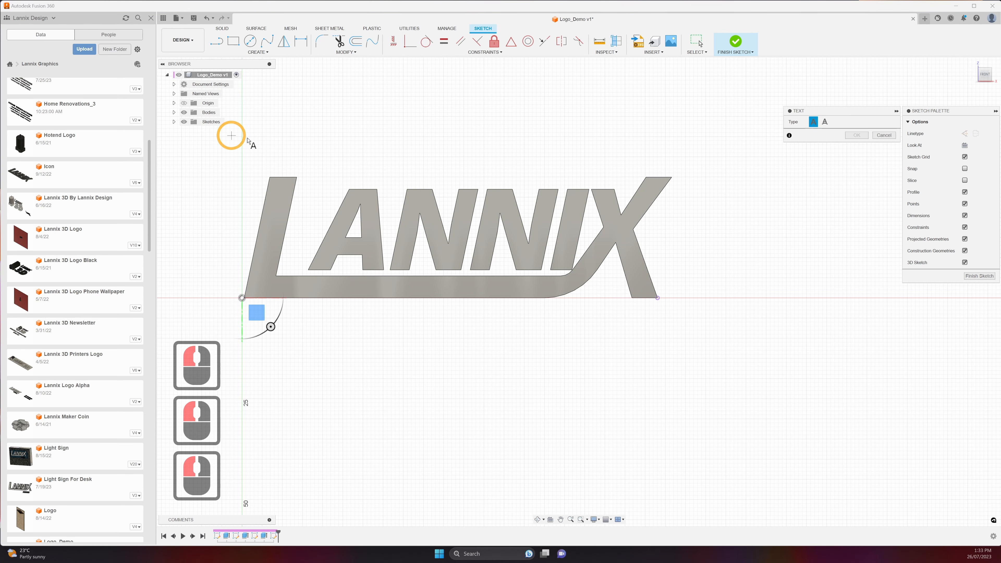
{"action": "left_click", "coordinate": [814, 123]}
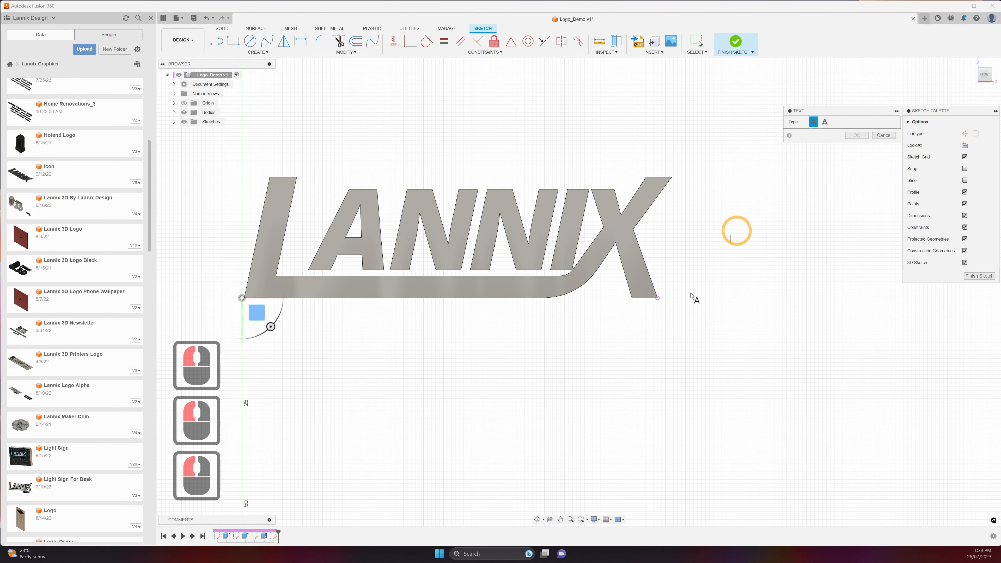
{"action": "left_click", "coordinate": [509, 318]}
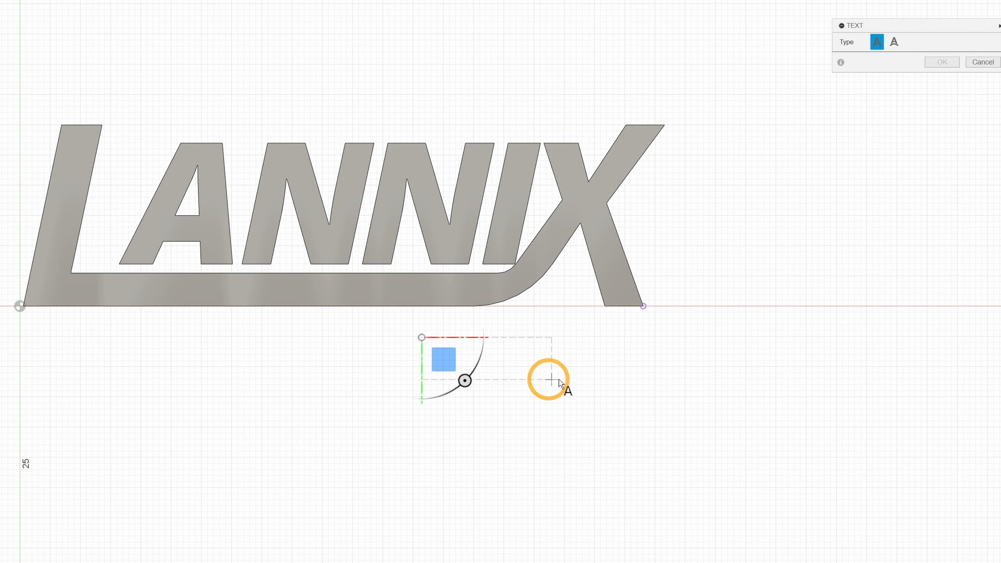
{"action": "left_click", "coordinate": [622, 390]}
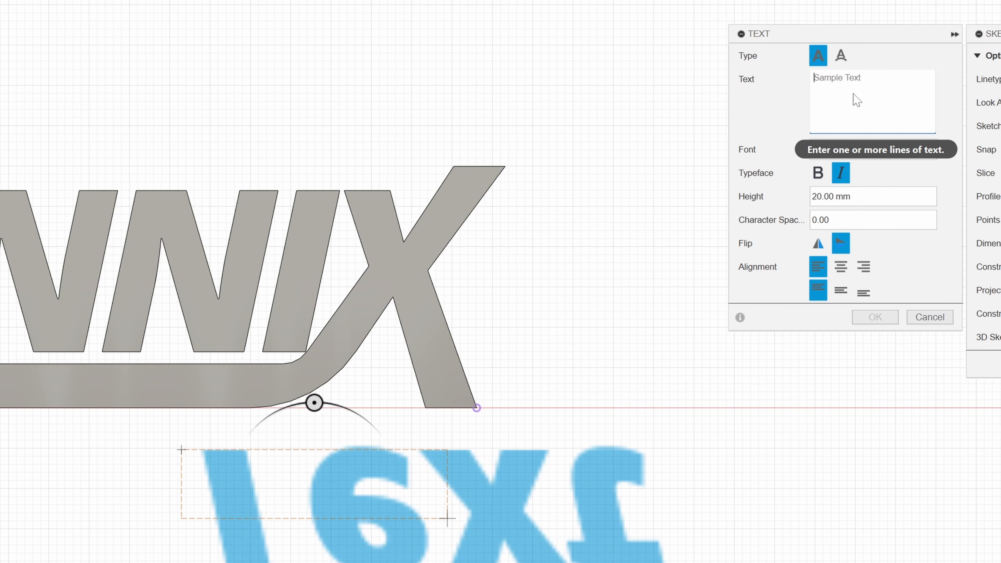
Enter DESIGN as the text, set its height to 8 mm, and switch from vertical to horizontal flip
{"action": "type", "text": "DESIGN"}
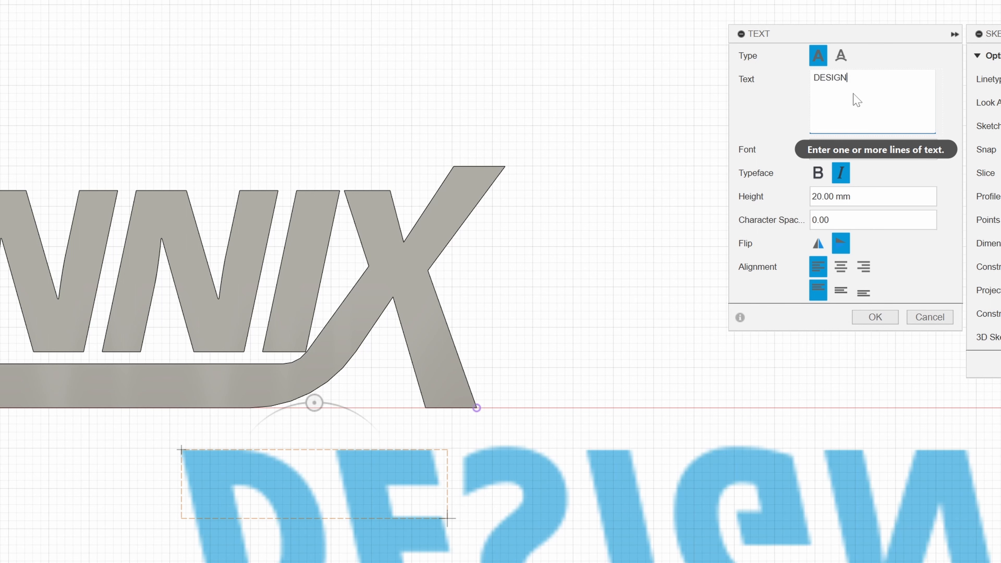
{"action": "left_click", "coordinate": [796, 203]}
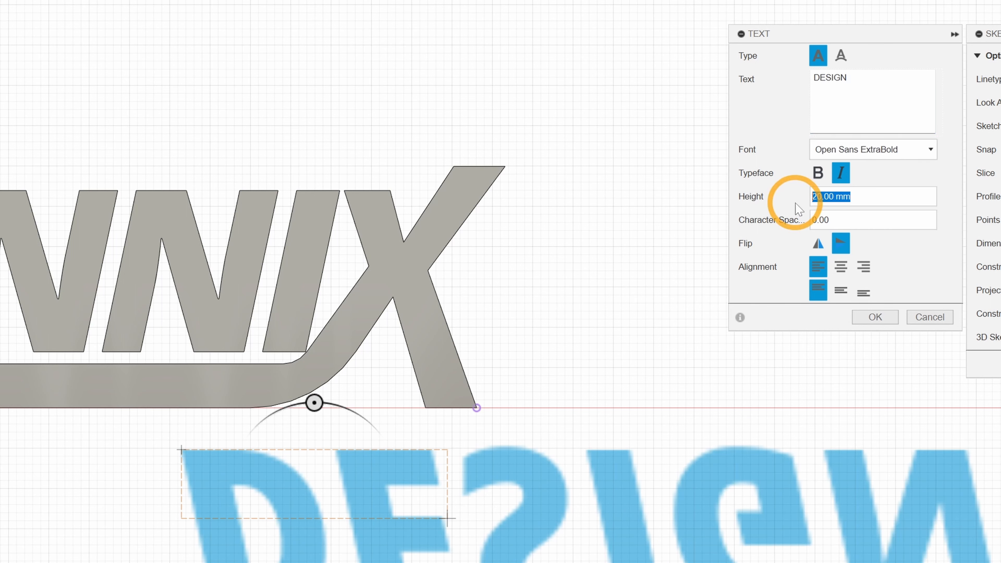
{"action": "type", "text": "8"}
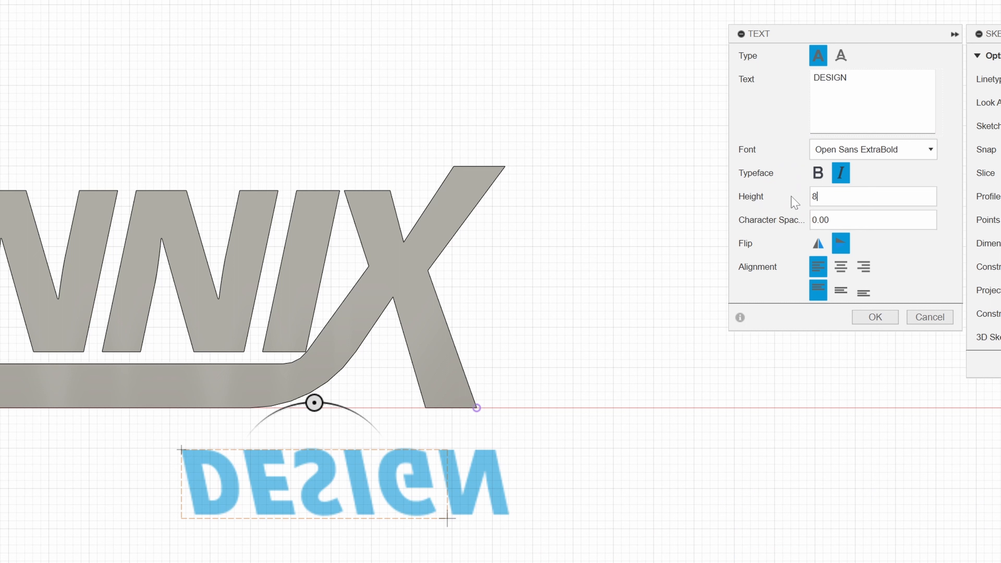
{"action": "left_click", "coordinate": [819, 243]}
{"action": "left_click", "coordinate": [840, 246]}
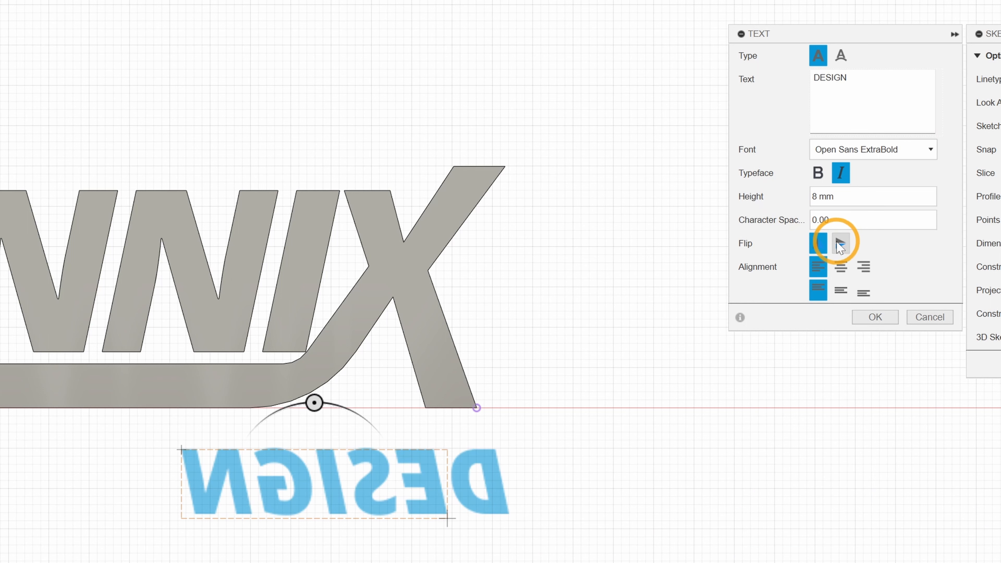